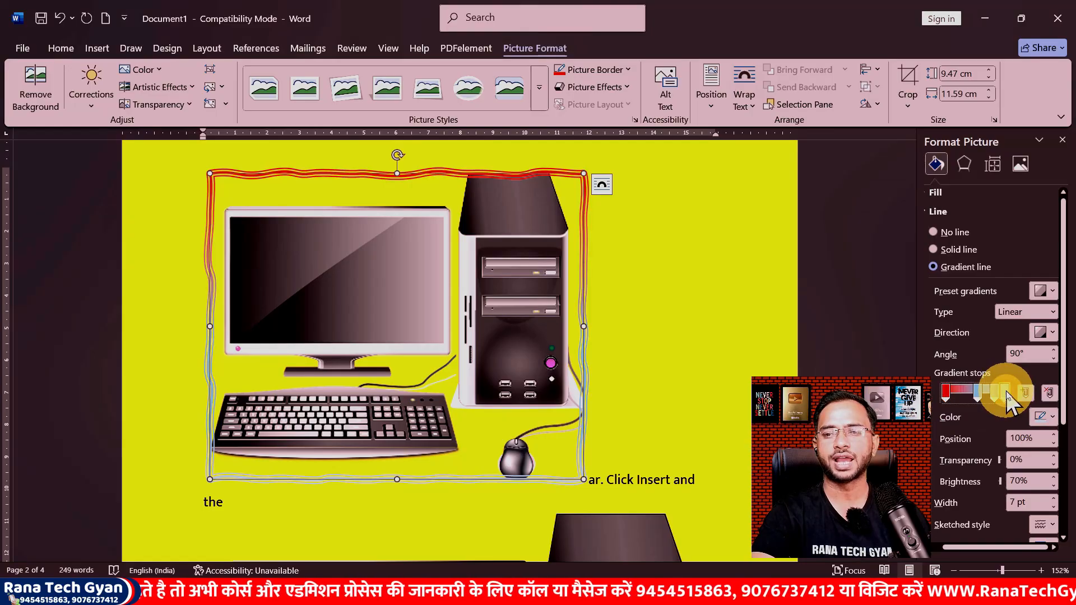
# Step: Set the last gradient stop of the picture's gradient border to dark blue
pyautogui.click(1045, 420)
pyautogui.click(1046, 373)
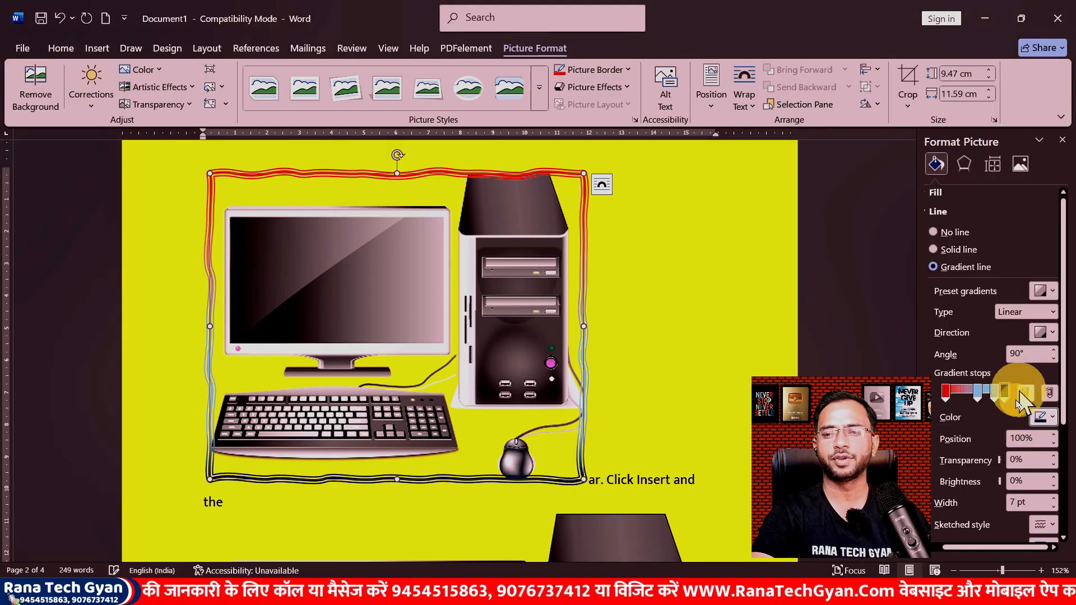
# Step: Select the gradient stop at 83% and colour it orange
pyautogui.click(996, 393)
pyautogui.click(1043, 417)
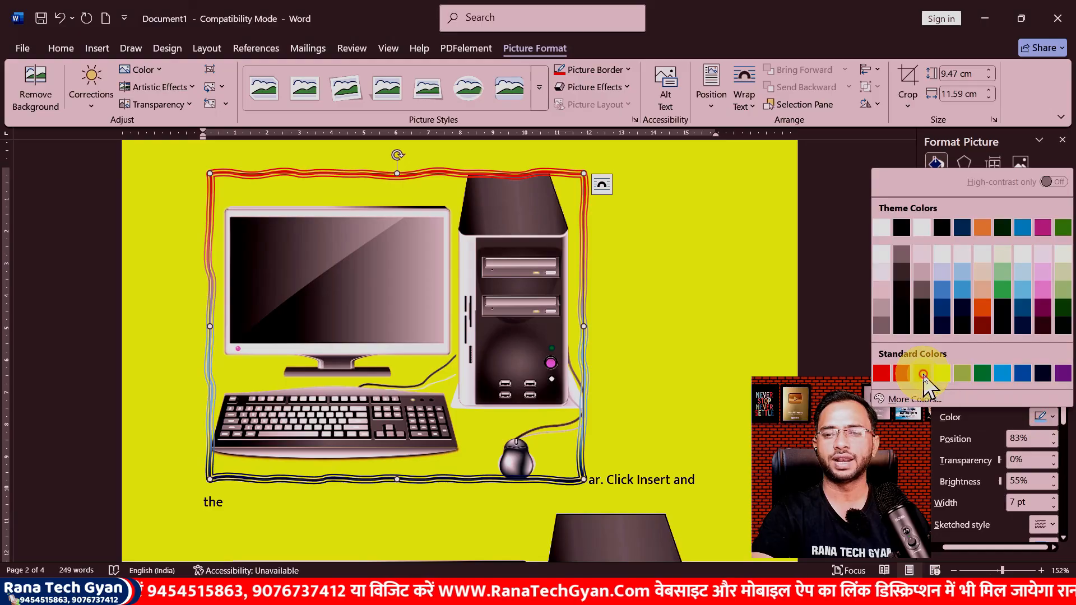
pyautogui.click(923, 375)
# Step: Colour the gradient stop at 55% purple and deselect the picture
pyautogui.click(982, 394)
pyautogui.click(1044, 418)
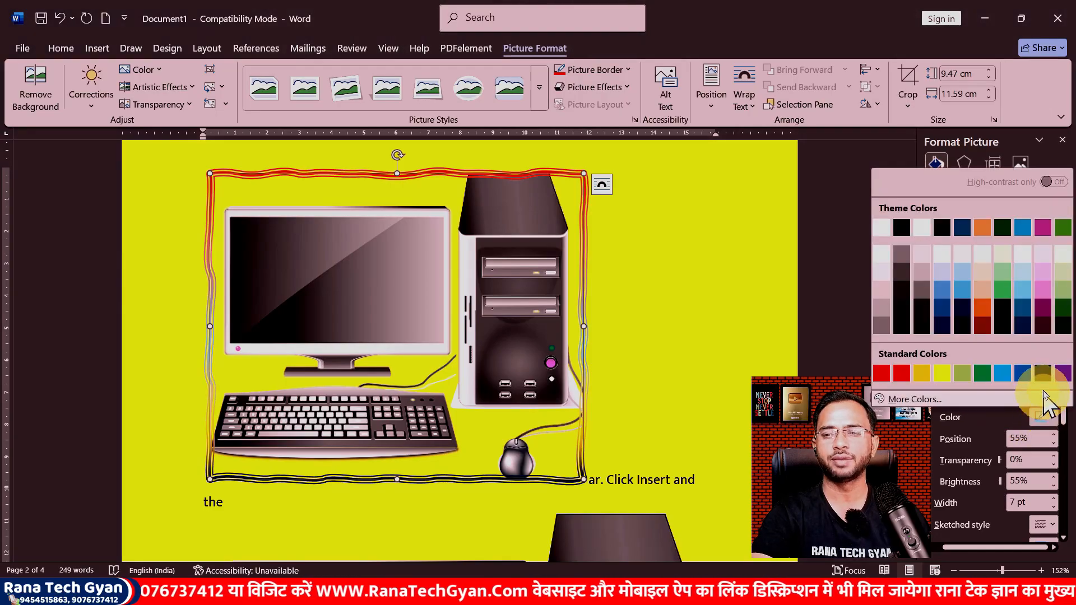
pyautogui.click(1064, 375)
pyautogui.click(548, 197)
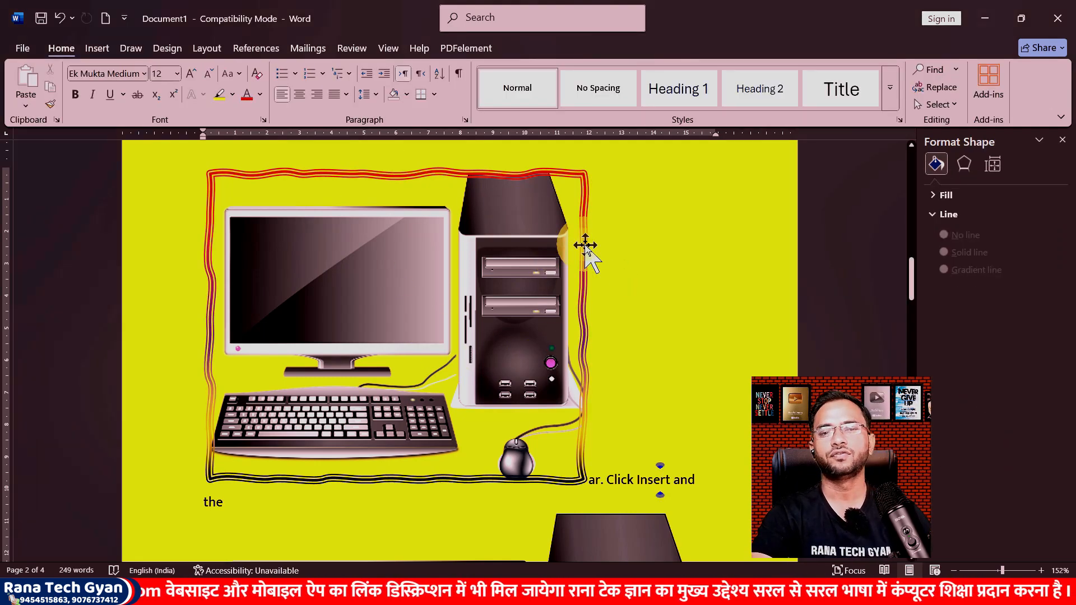
# Step: Close the format pane and remove the computer picture's border outline
pyautogui.click(1062, 140)
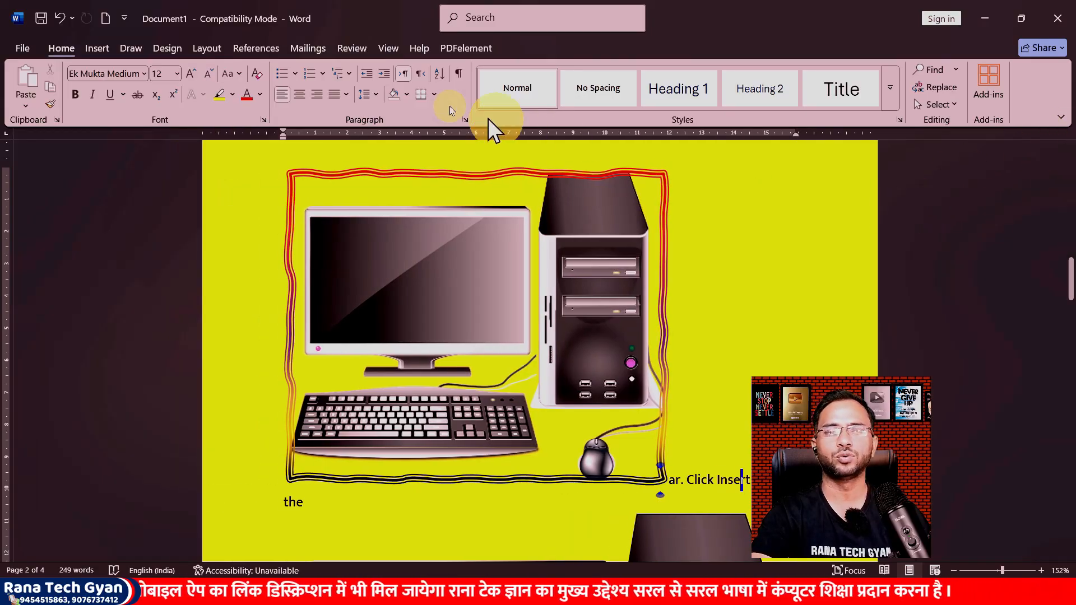
pyautogui.click(506, 253)
pyautogui.click(534, 48)
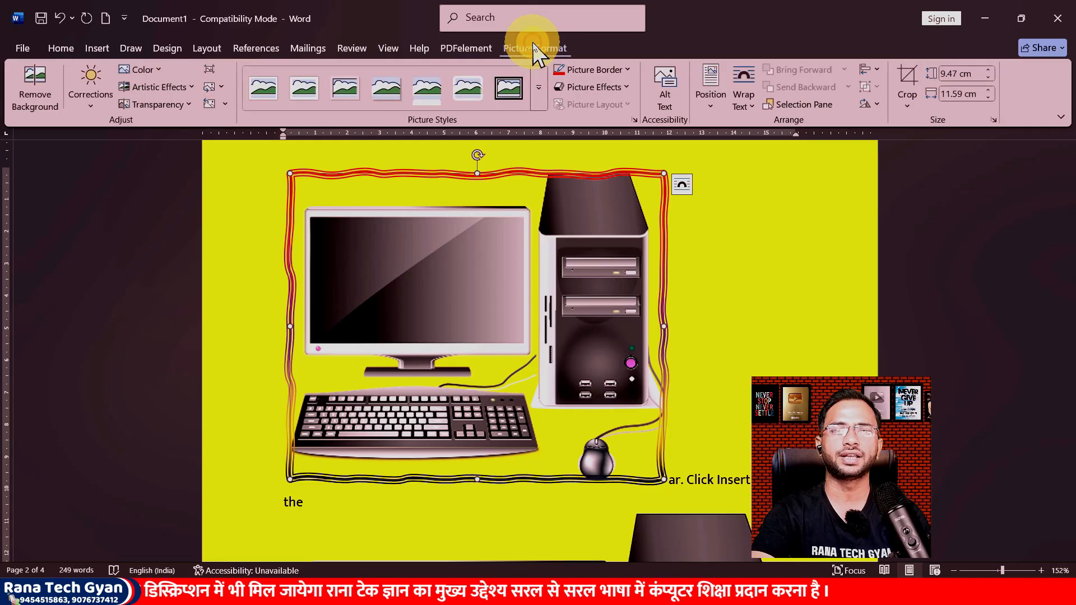
pyautogui.click(625, 71)
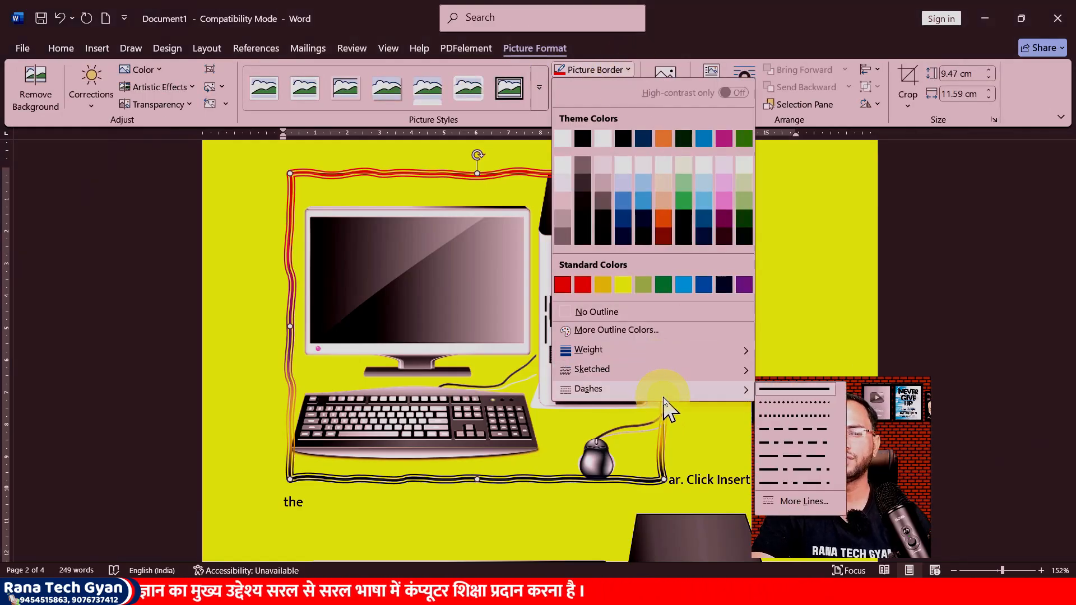
pyautogui.moveTo(680, 352)
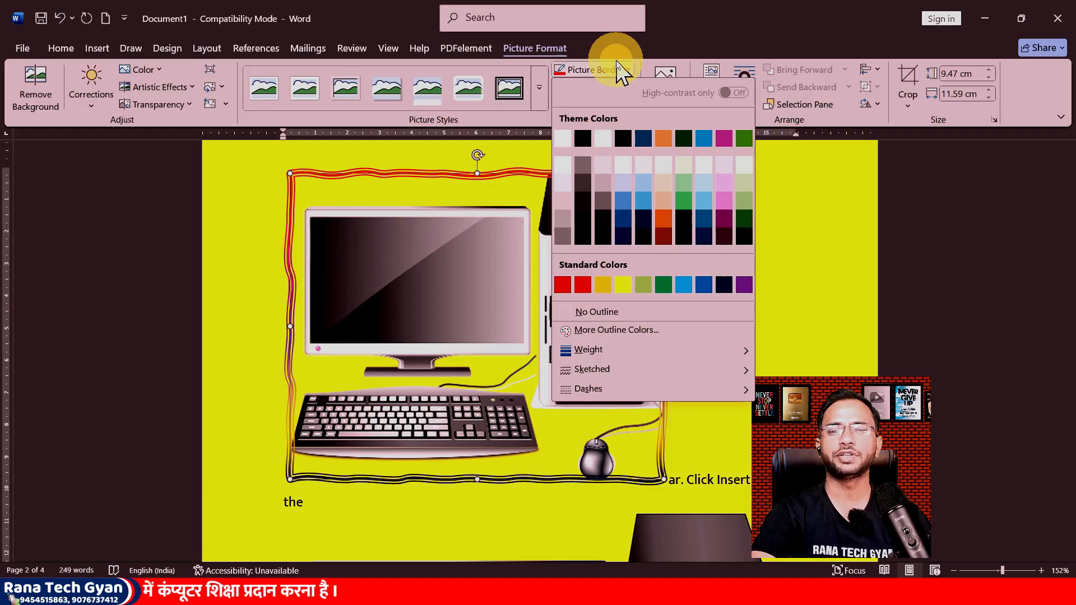
pyautogui.click(593, 312)
pyautogui.click(702, 244)
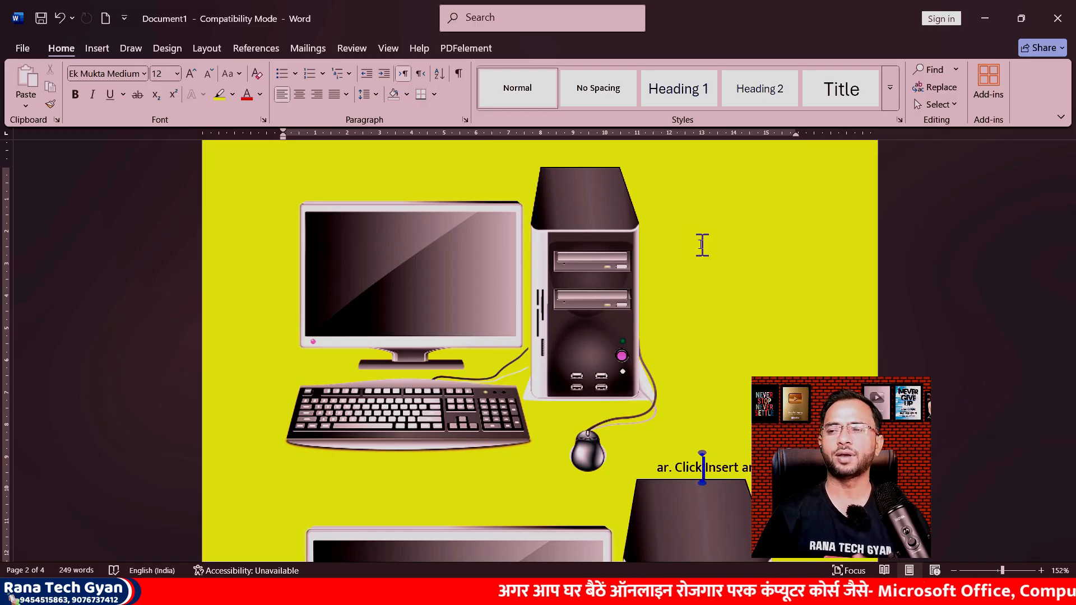
# Step: Browse the Picture Effects presets for the computer picture
pyautogui.click(583, 270)
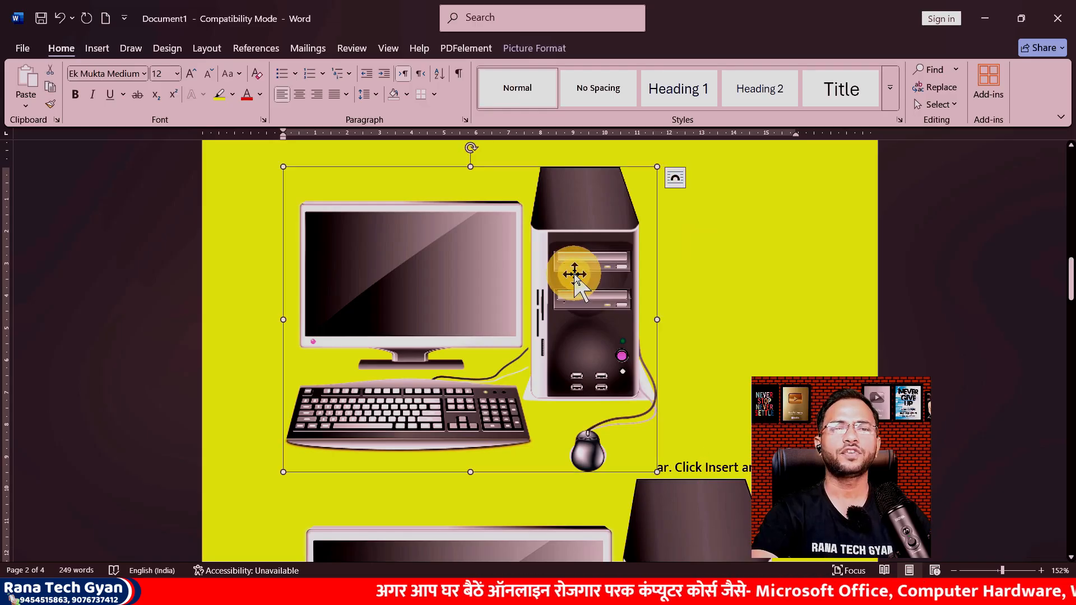
pyautogui.click(516, 49)
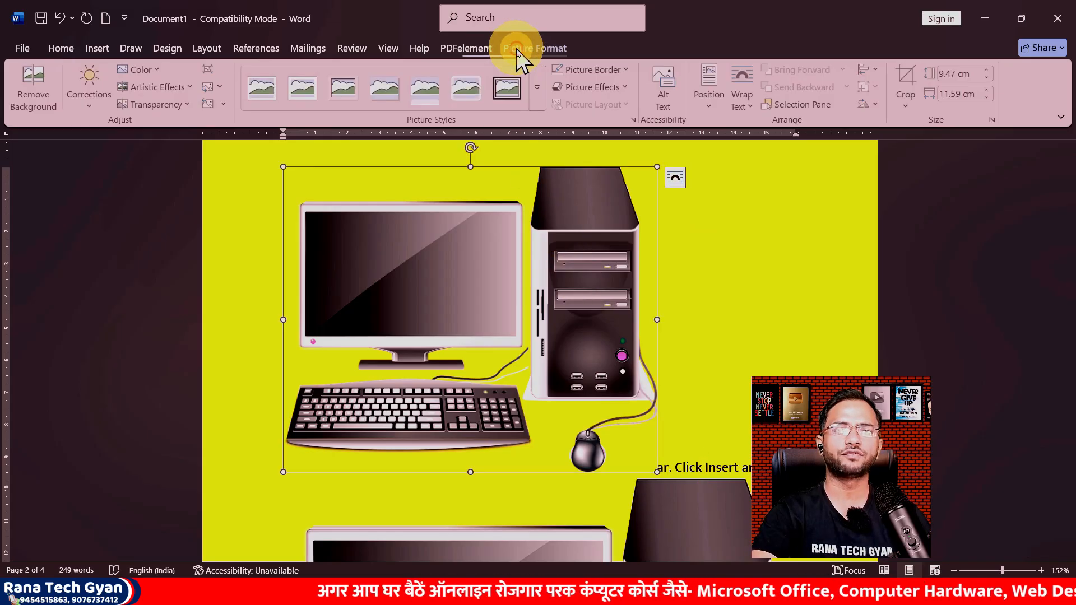
pyautogui.click(615, 88)
pyautogui.moveTo(628, 110)
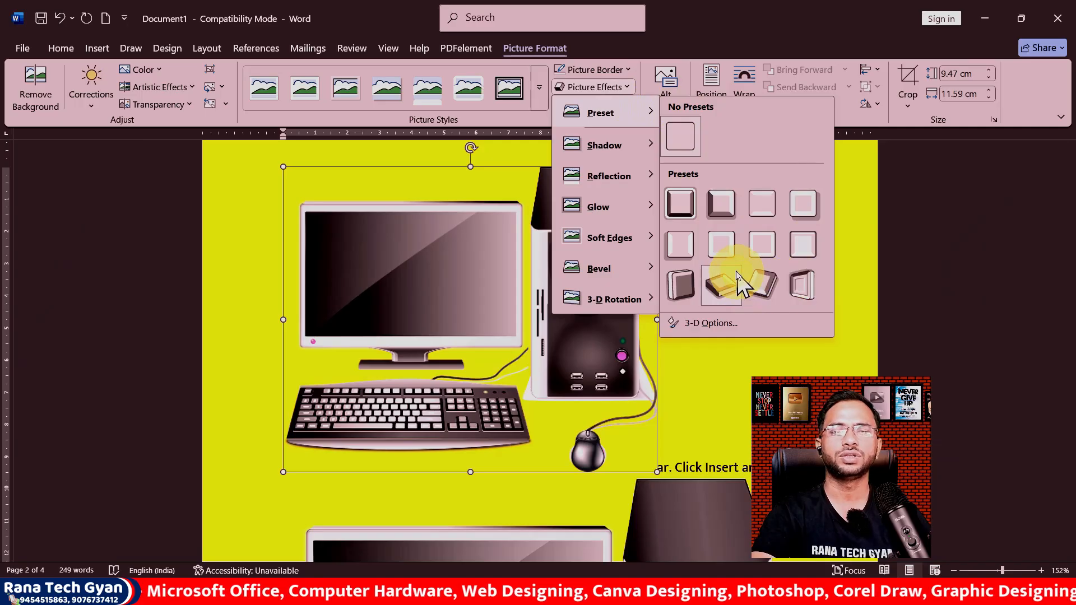
pyautogui.click(413, 286)
# Step: Apply an outer shadow to the laptop picture
pyautogui.scroll(-10, 413, 280)
pyautogui.click(423, 268)
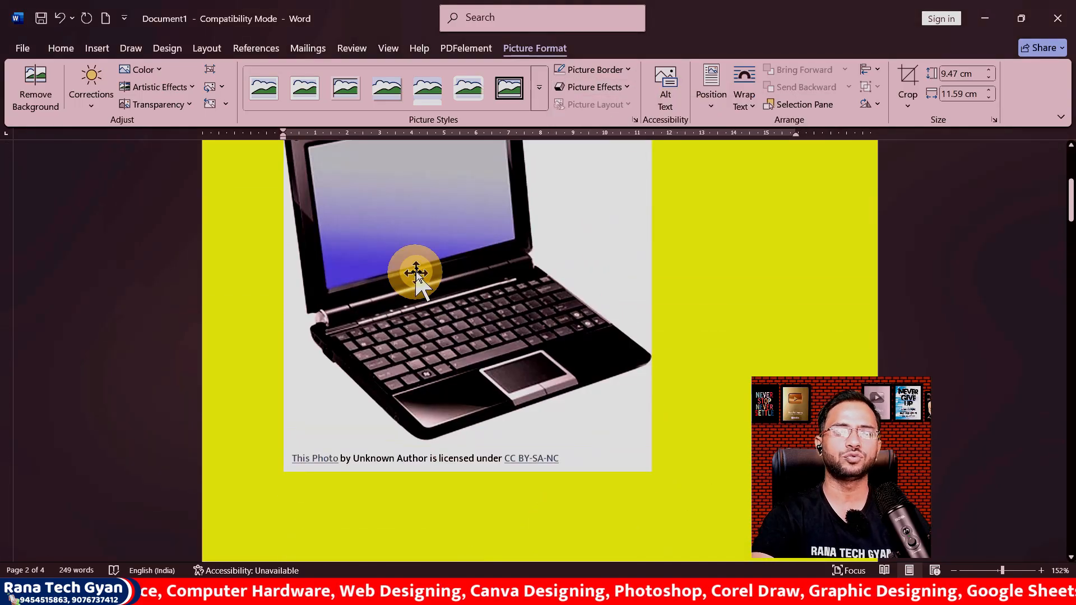
pyautogui.click(617, 87)
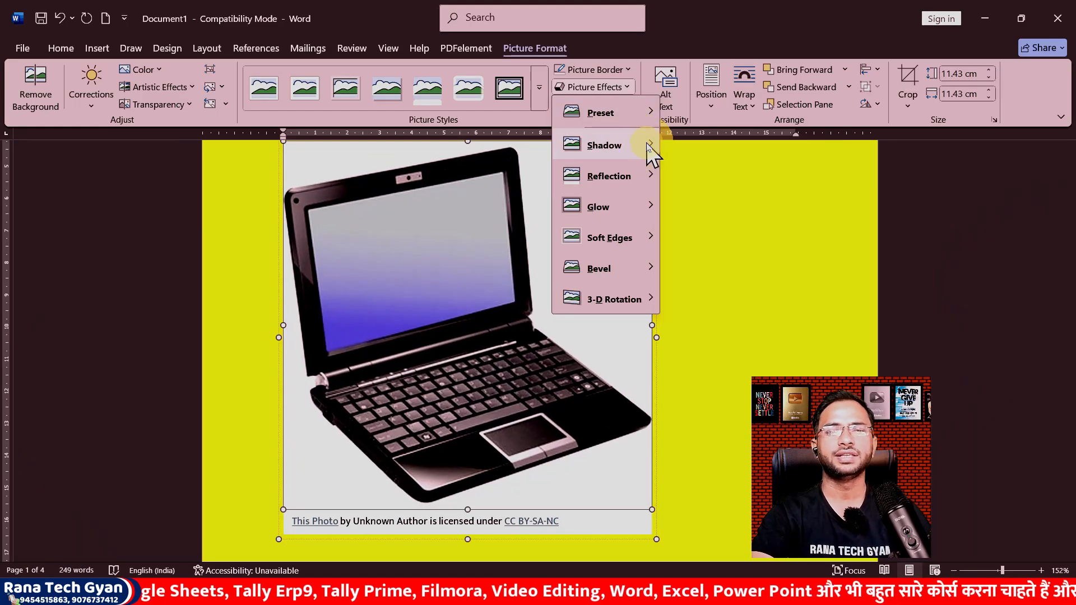
pyautogui.moveTo(650, 153)
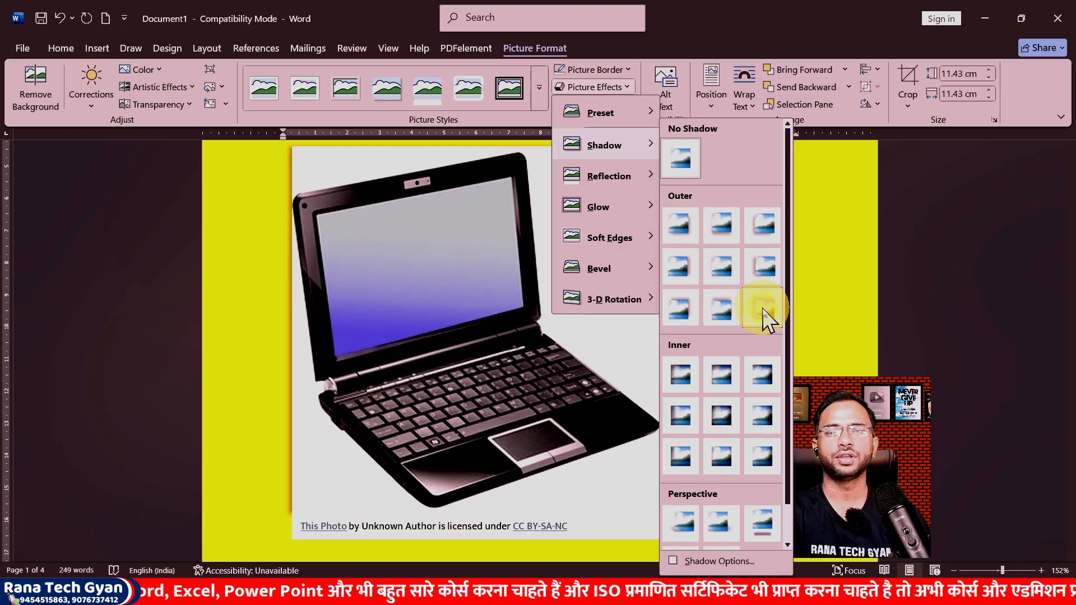
pyautogui.click(687, 306)
pyautogui.click(658, 330)
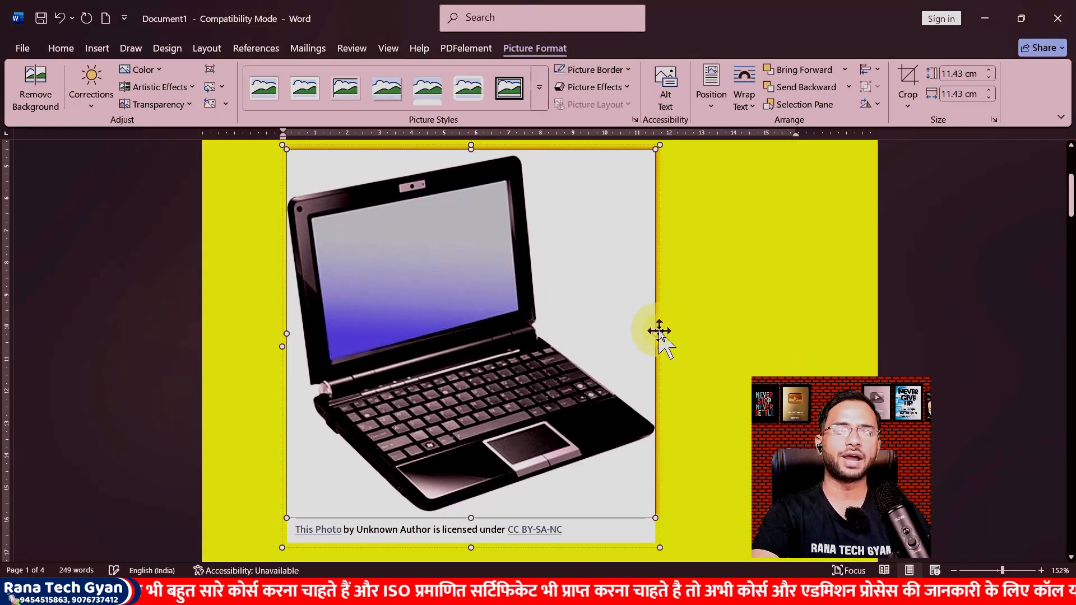
# Step: Remove the shadow from the laptop picture
pyautogui.click(718, 270)
pyautogui.click(618, 260)
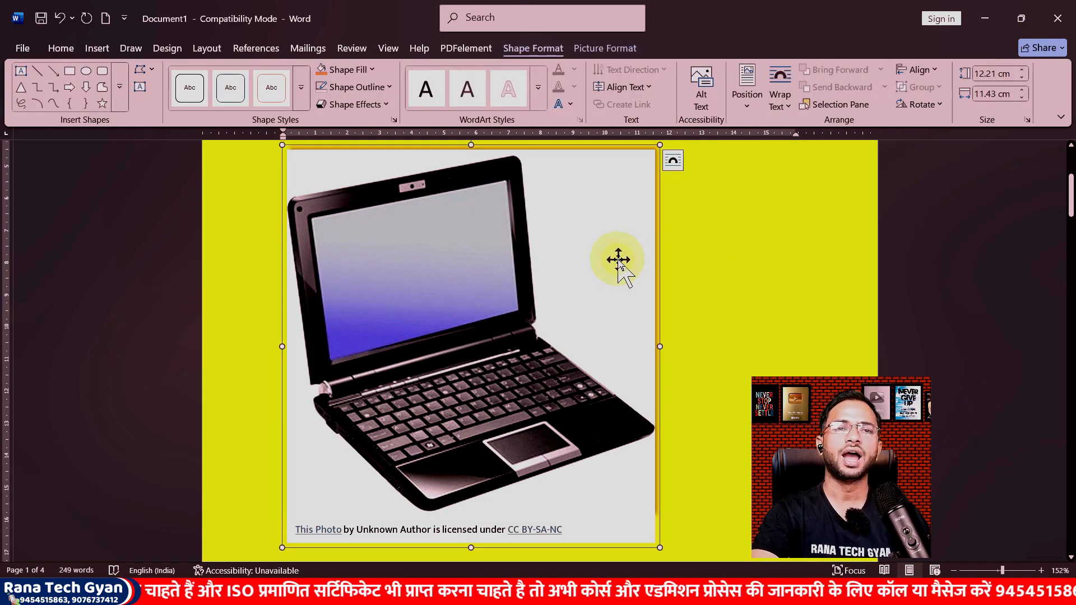
pyautogui.click(603, 231)
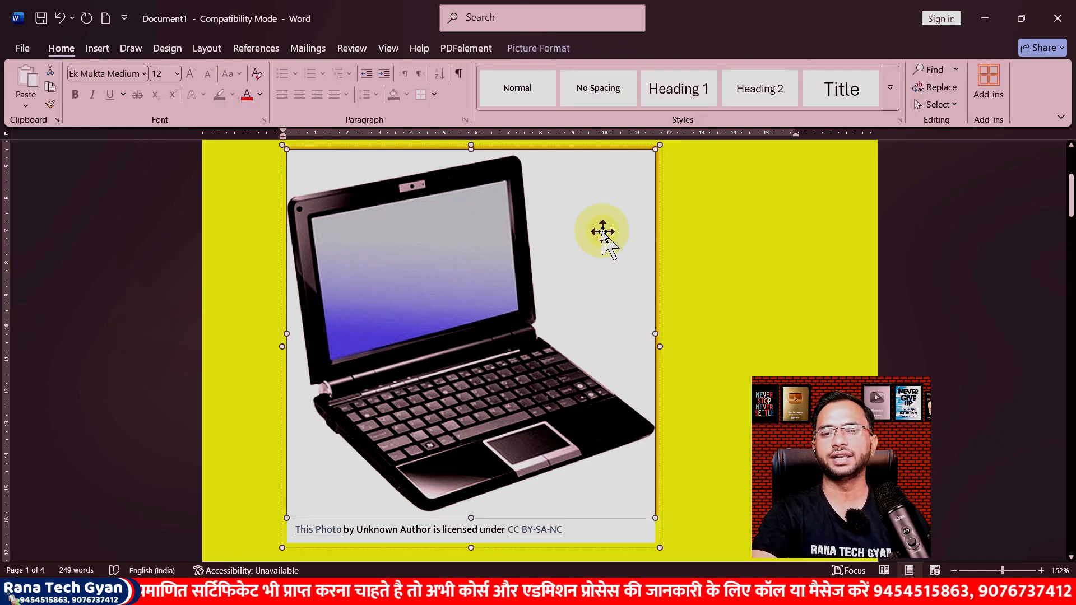
pyautogui.click(532, 49)
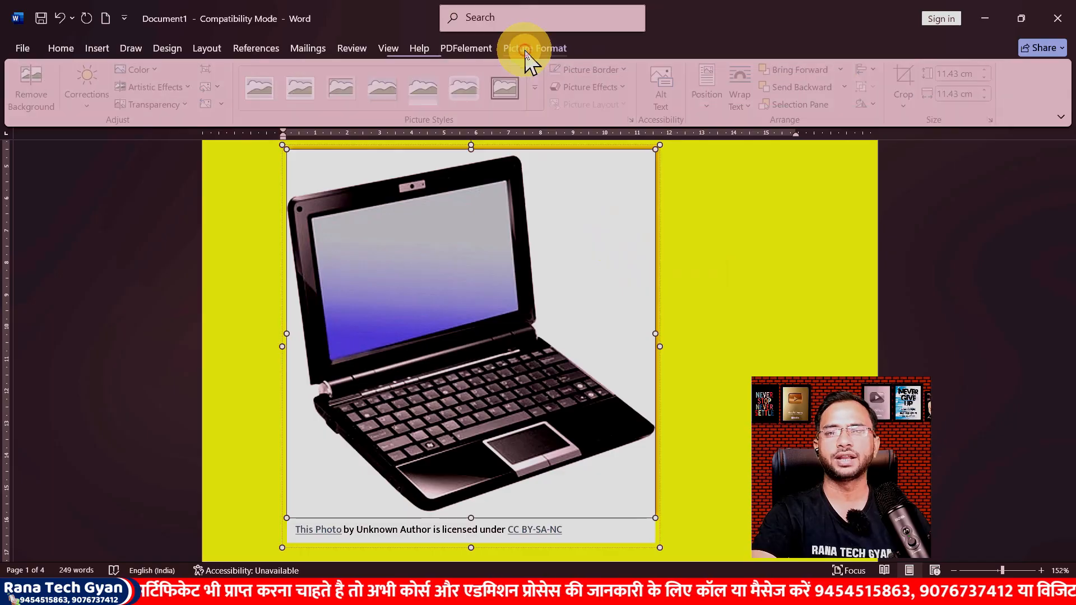
pyautogui.click(632, 87)
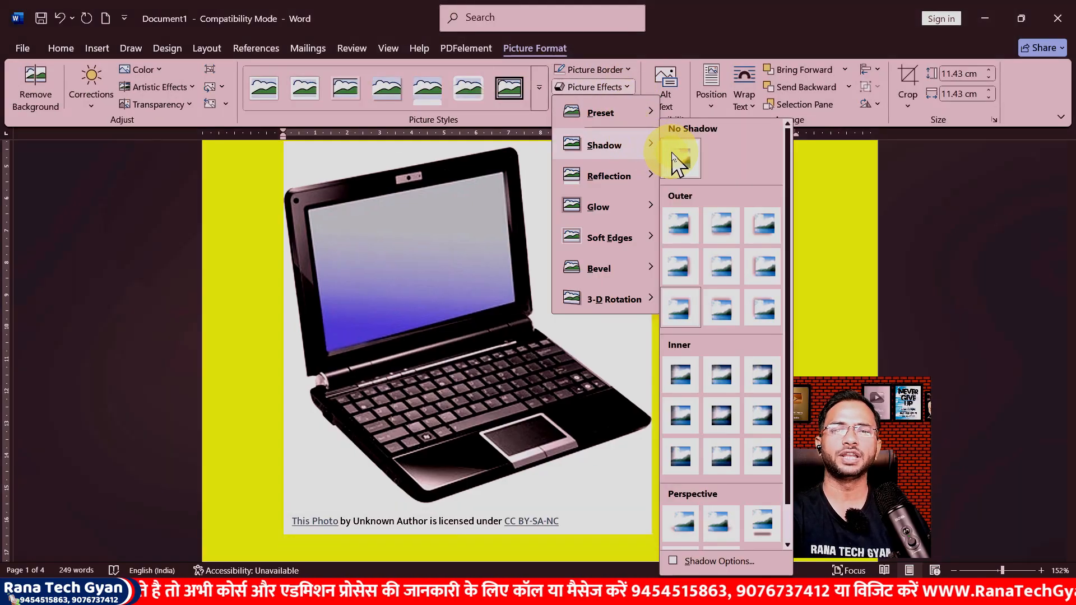
pyautogui.click(673, 155)
pyautogui.click(725, 217)
# Step: Browse the reflection and shadow effects for the computer picture
pyautogui.scroll(3, 725, 218)
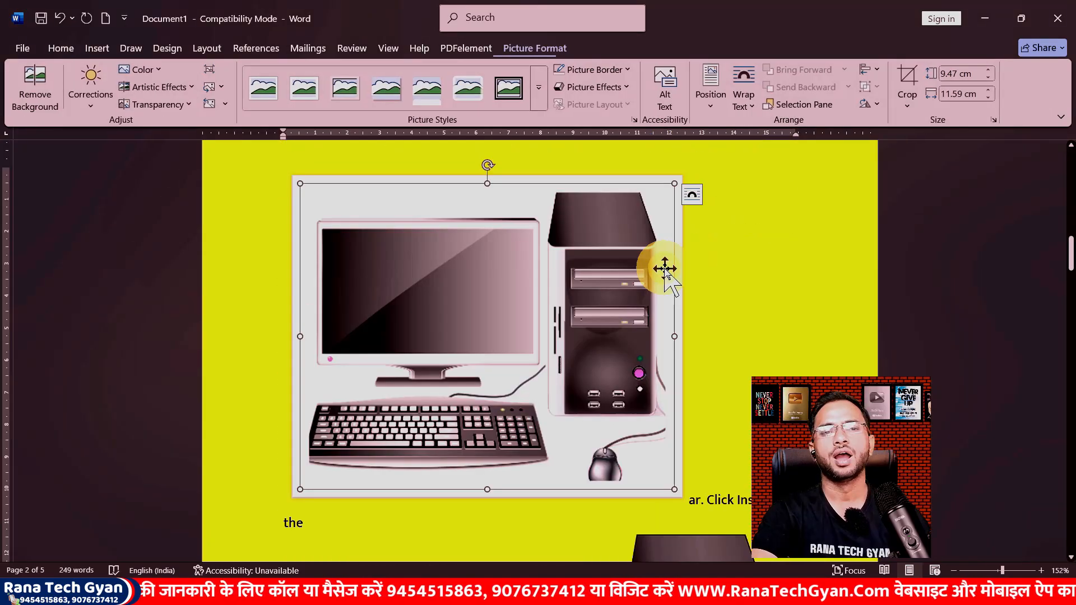
pyautogui.click(595, 87)
pyautogui.moveTo(638, 179)
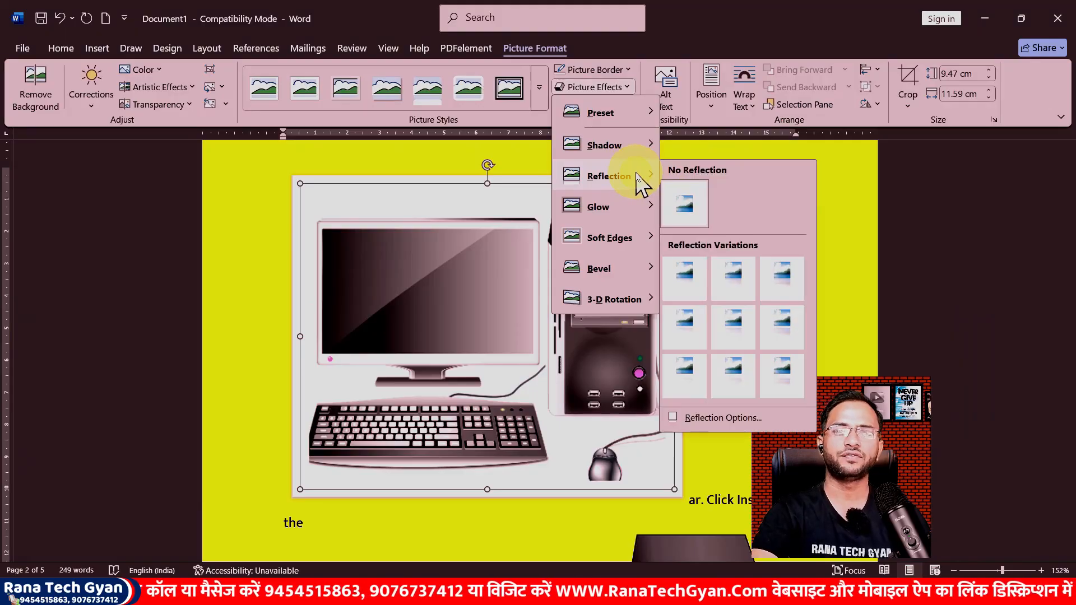
pyautogui.moveTo(644, 148)
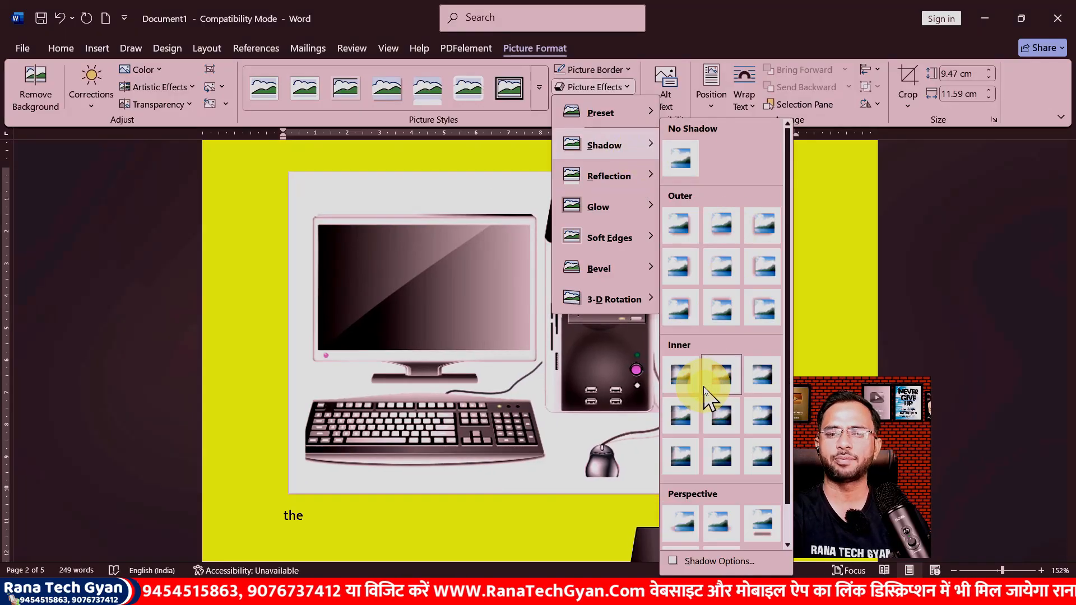
pyautogui.scroll(-1, 708, 404)
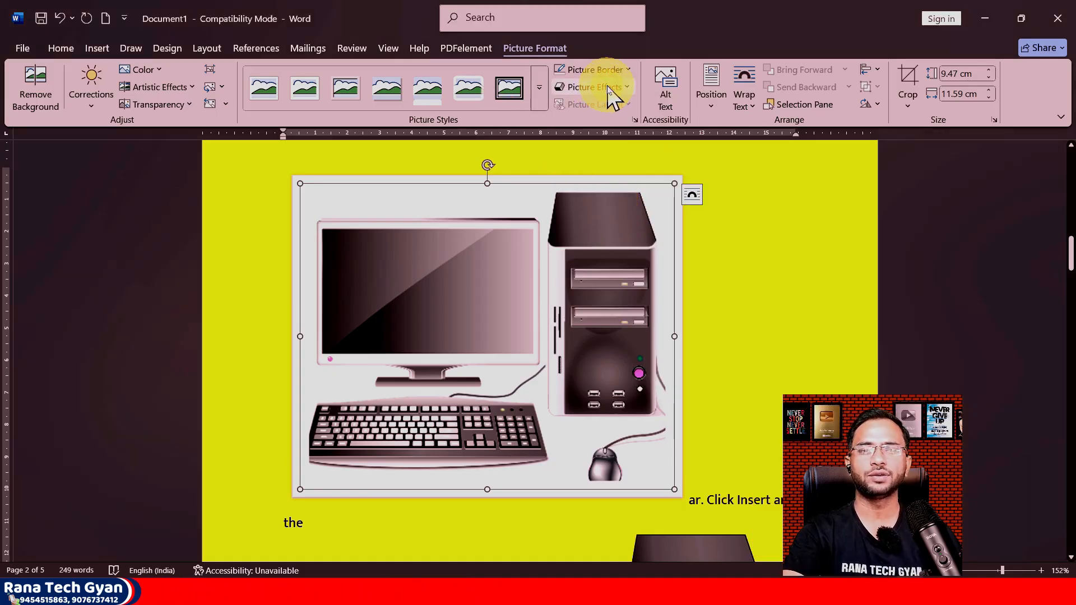
# Step: Apply the second reflection variation to the computer picture
pyautogui.click(595, 86)
pyautogui.moveTo(608, 176)
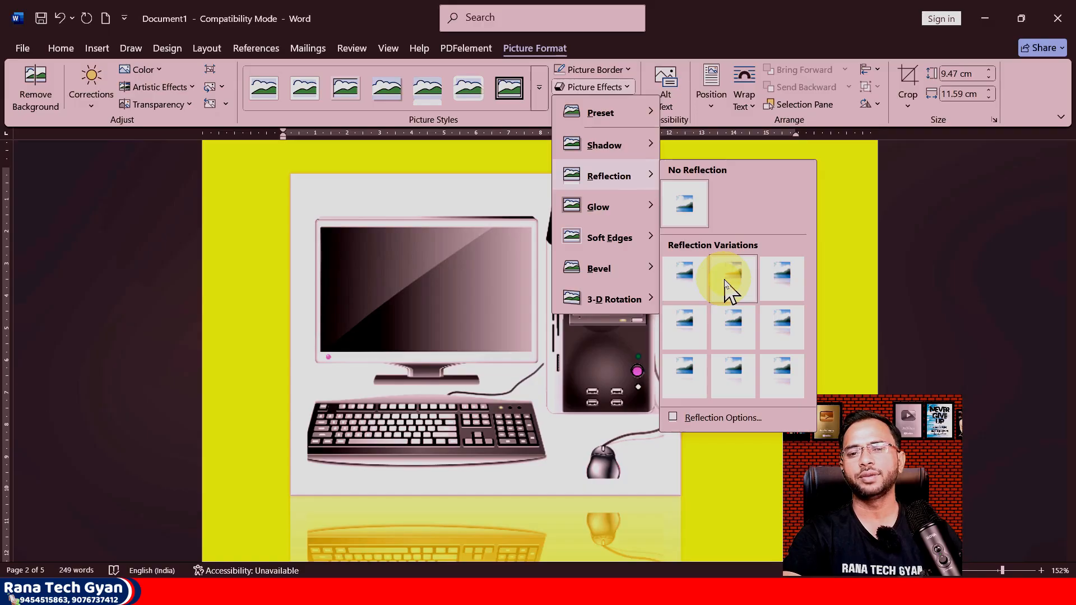
pyautogui.click(724, 283)
pyautogui.scroll(-3, 608, 336)
pyautogui.scroll(3, 602, 337)
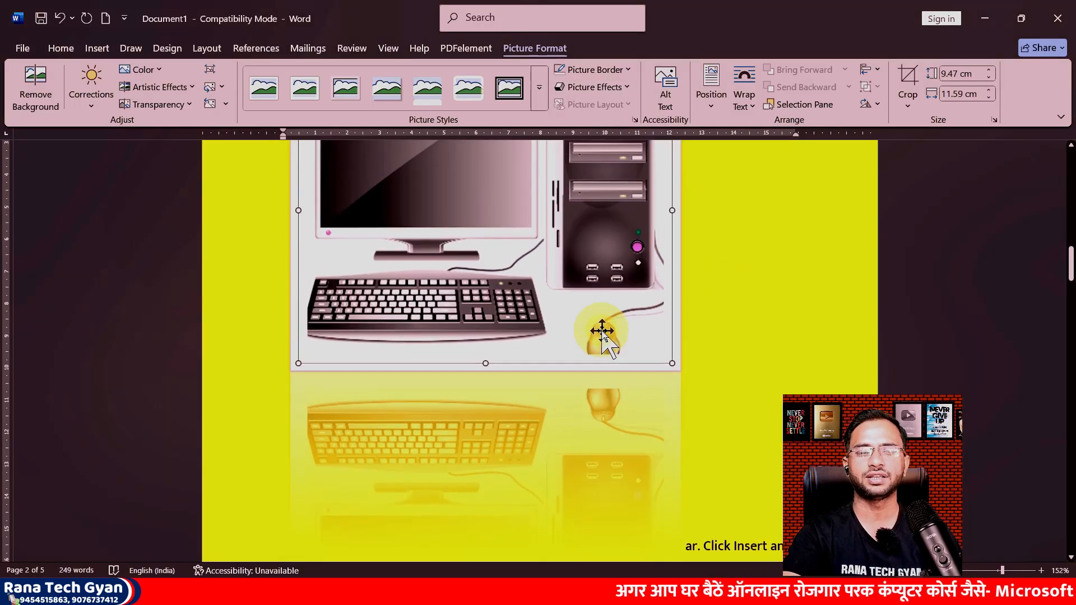
# Step: Switch the computer picture's reflection to the right-hand variation in the middle row
pyautogui.click(595, 87)
pyautogui.moveTo(643, 189)
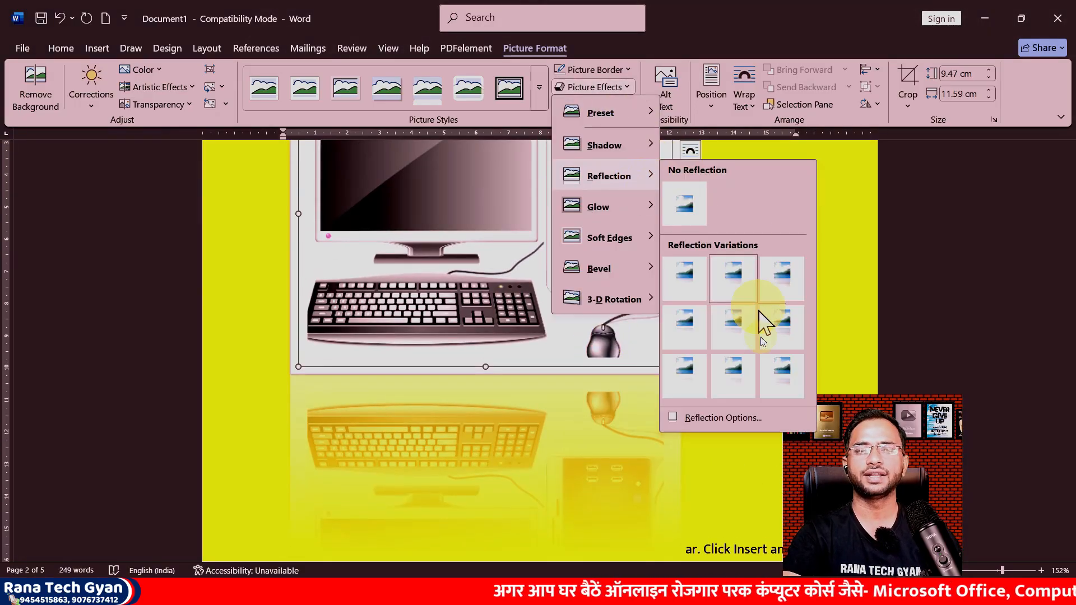
pyautogui.click(783, 319)
# Step: Switch the computer picture's reflection to the bottom-right variation
pyautogui.click(597, 86)
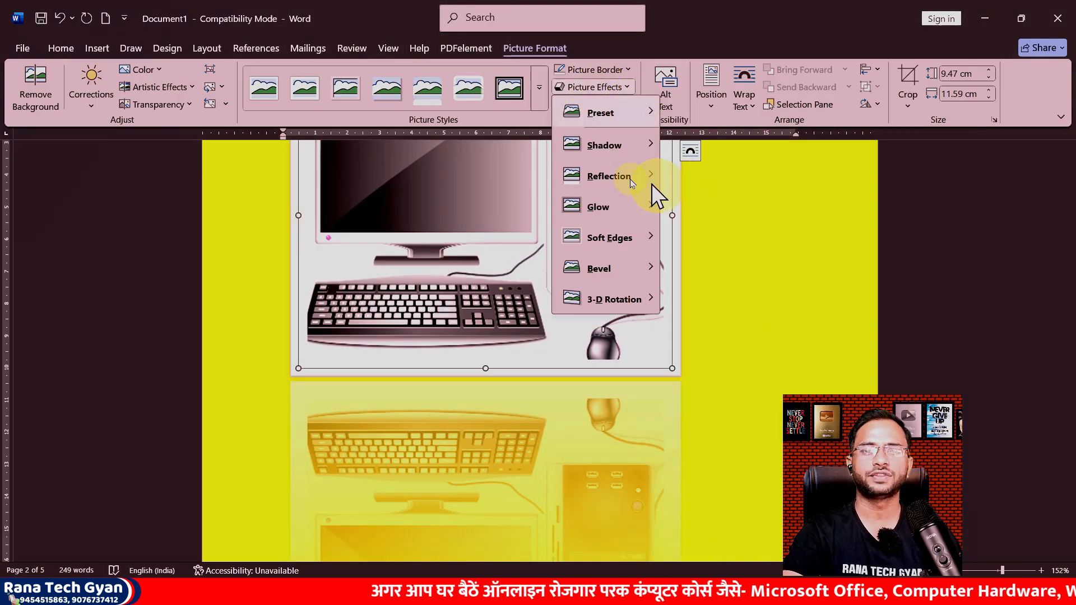
pyautogui.moveTo(651, 185)
pyautogui.click(776, 372)
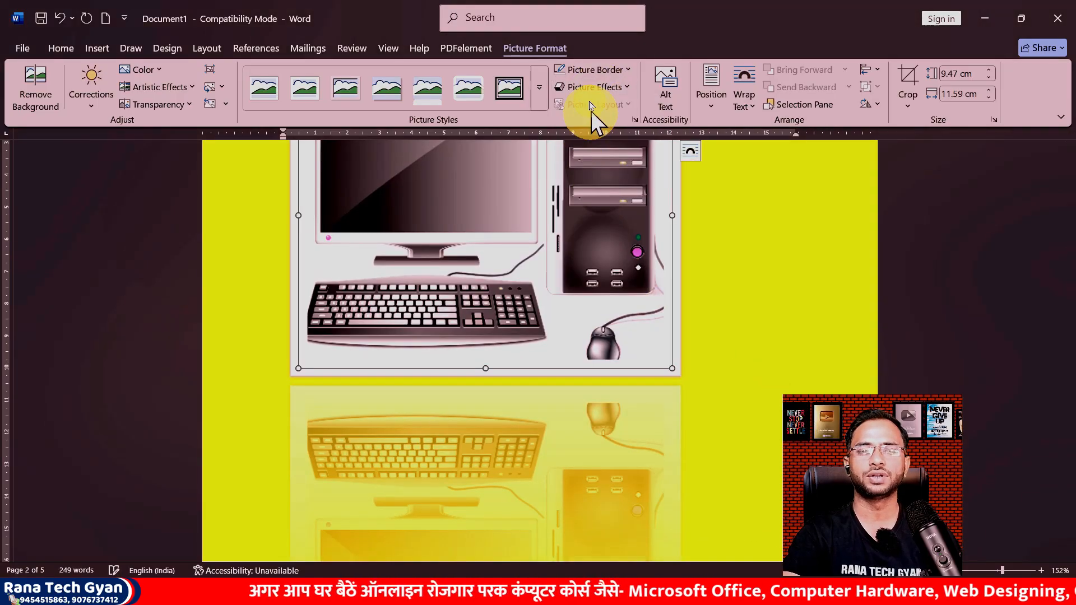
# Step: Apply the first glow variation to the computer picture
pyautogui.click(595, 87)
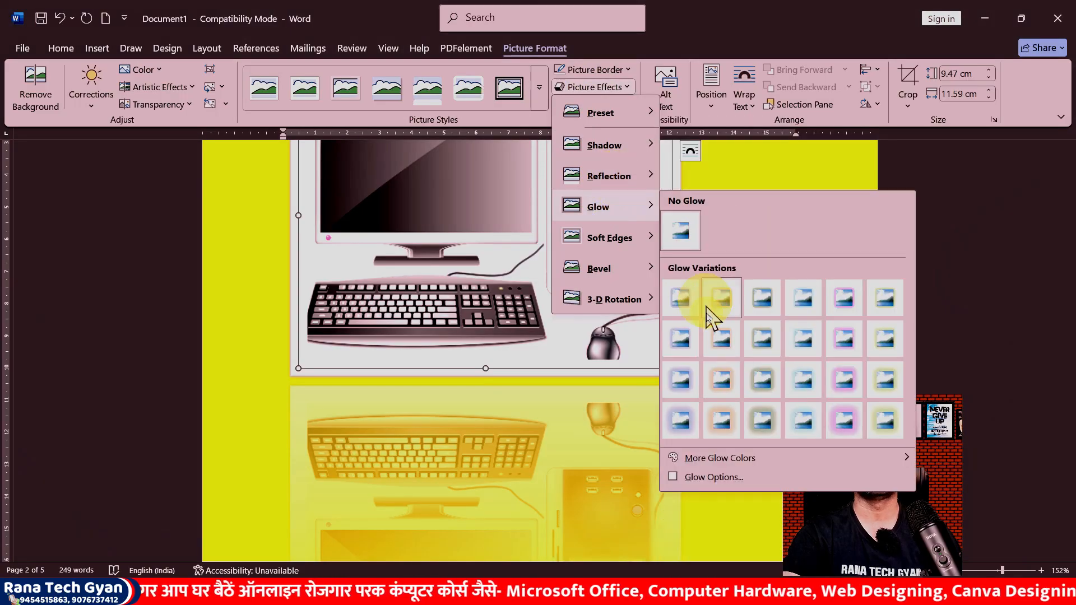
pyautogui.moveTo(614, 176)
pyautogui.click(685, 286)
# Step: Open the reflection options and set transparency to 0%, size to 100% and blur to 100 pt
pyautogui.click(609, 87)
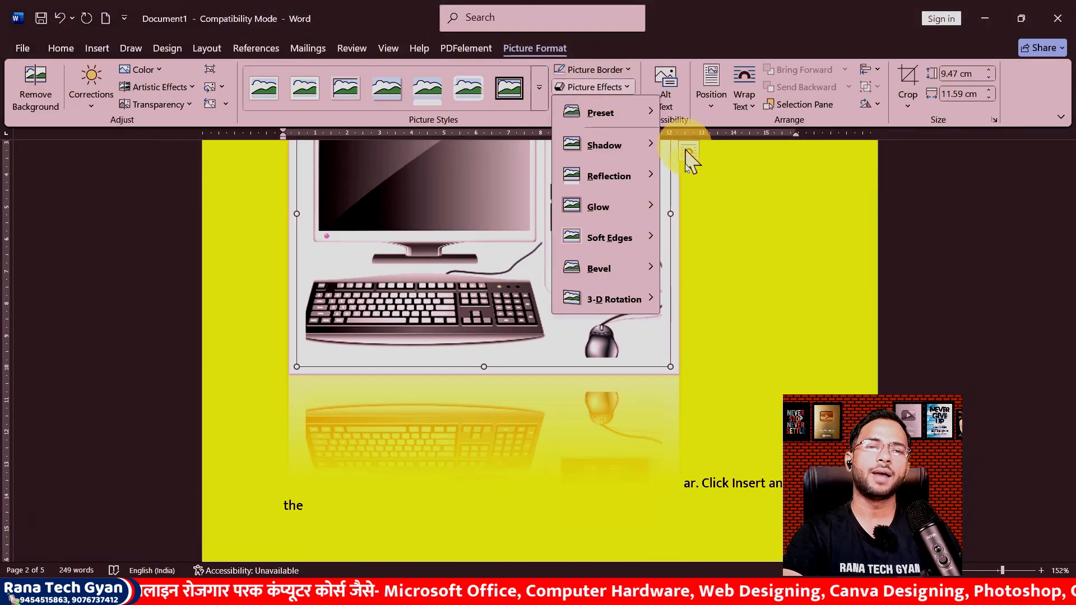
pyautogui.moveTo(655, 188)
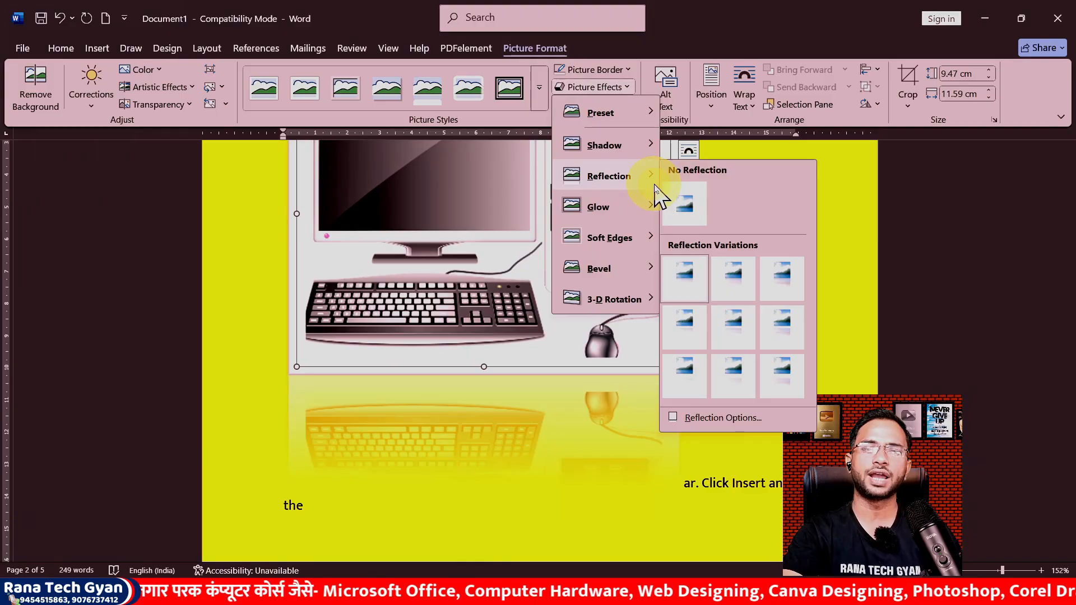
pyautogui.click(710, 425)
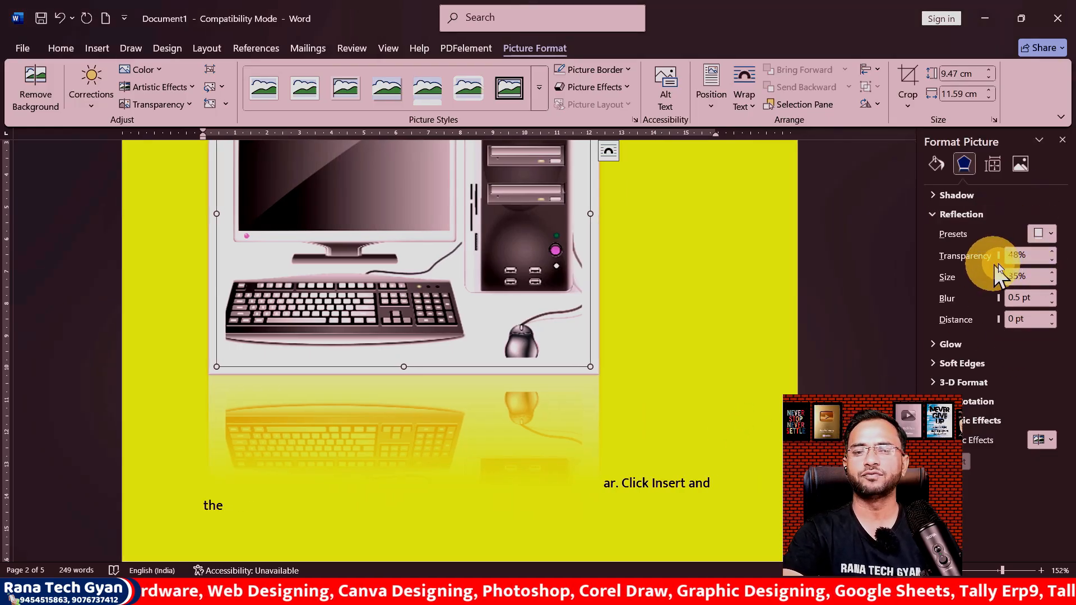
pyautogui.moveTo(996, 256); pyautogui.dragTo(997, 258)
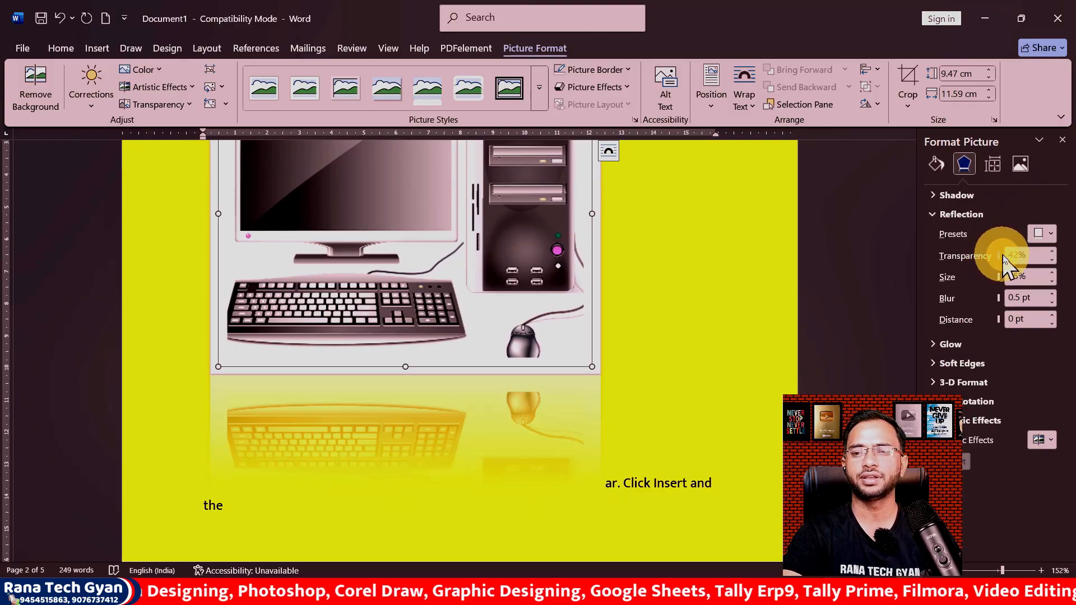
pyautogui.moveTo(999, 280)
pyautogui.mouseDown()
pyautogui.moveTo(1009, 299)
pyautogui.moveTo(998, 298)
pyautogui.mouseUp()
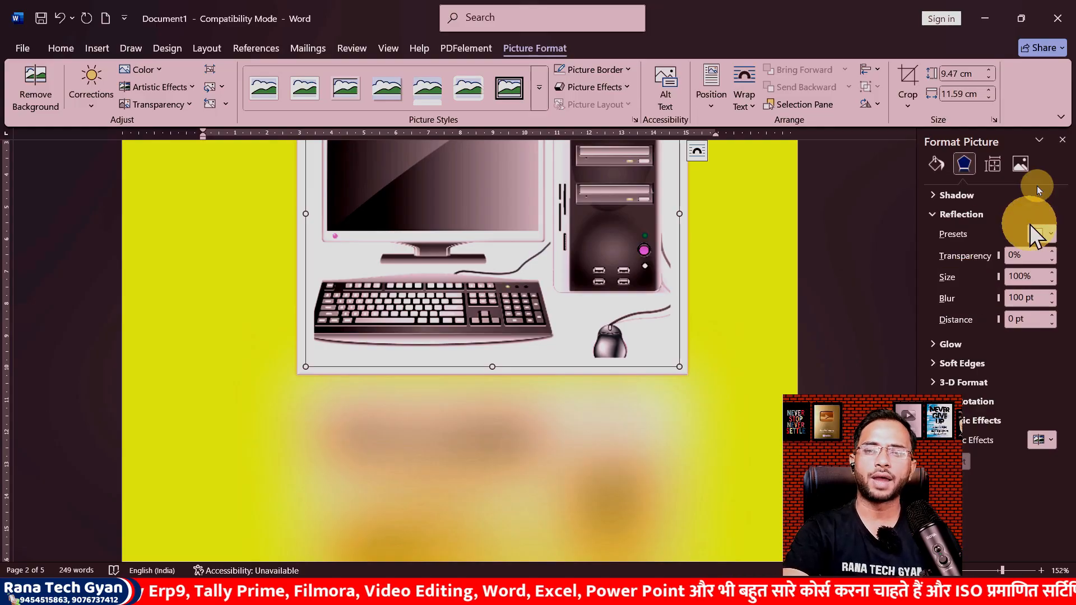
# Step: Close the formatting pane and remove the reflection from the computer picture
pyautogui.click(1063, 141)
pyautogui.click(596, 88)
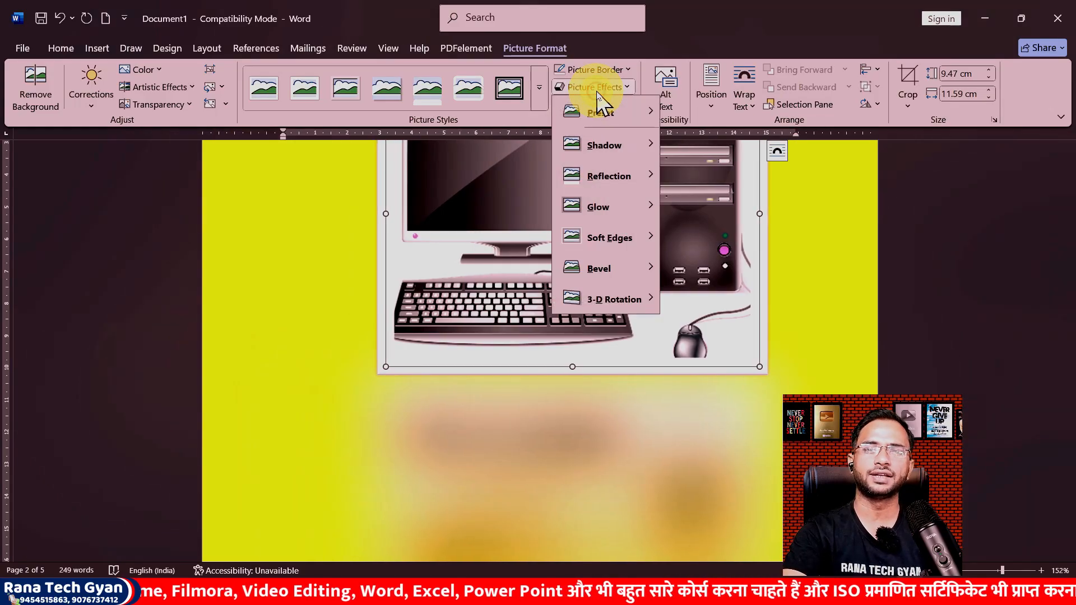
pyautogui.moveTo(628, 176)
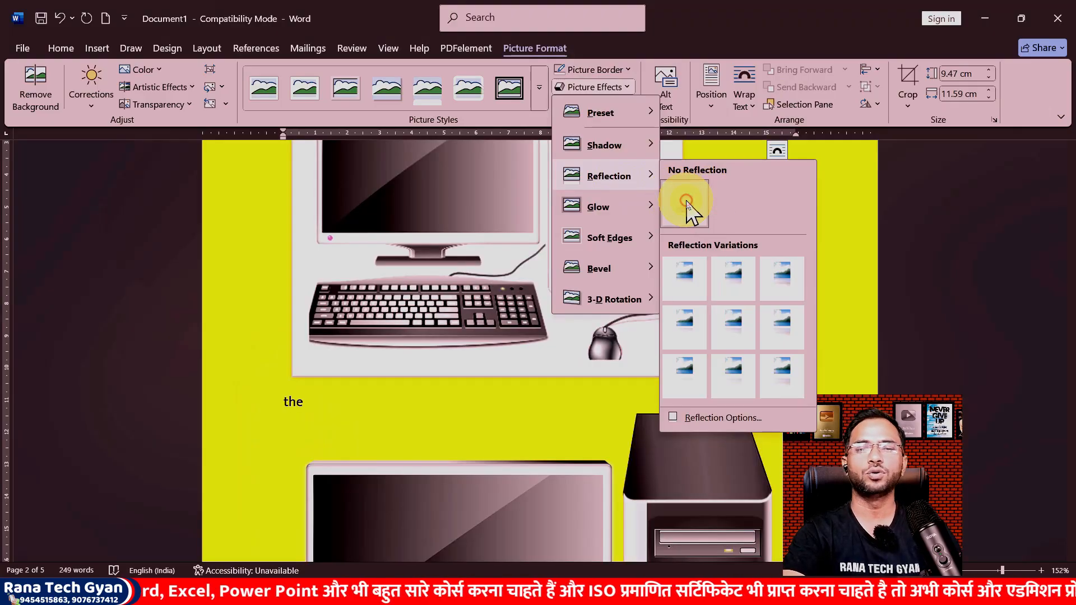
pyautogui.click(708, 201)
pyautogui.scroll(3, 617, 283)
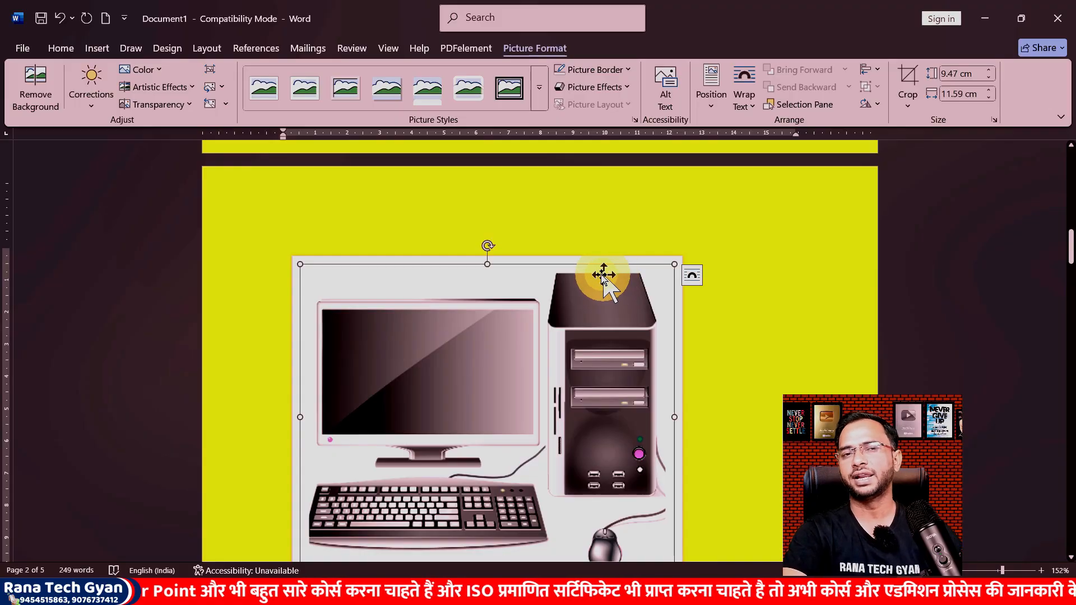
pyautogui.scroll(-1, 600, 270)
# Step: Apply the bottom-right glow variation to the computer picture
pyautogui.click(593, 86)
pyautogui.moveTo(632, 208)
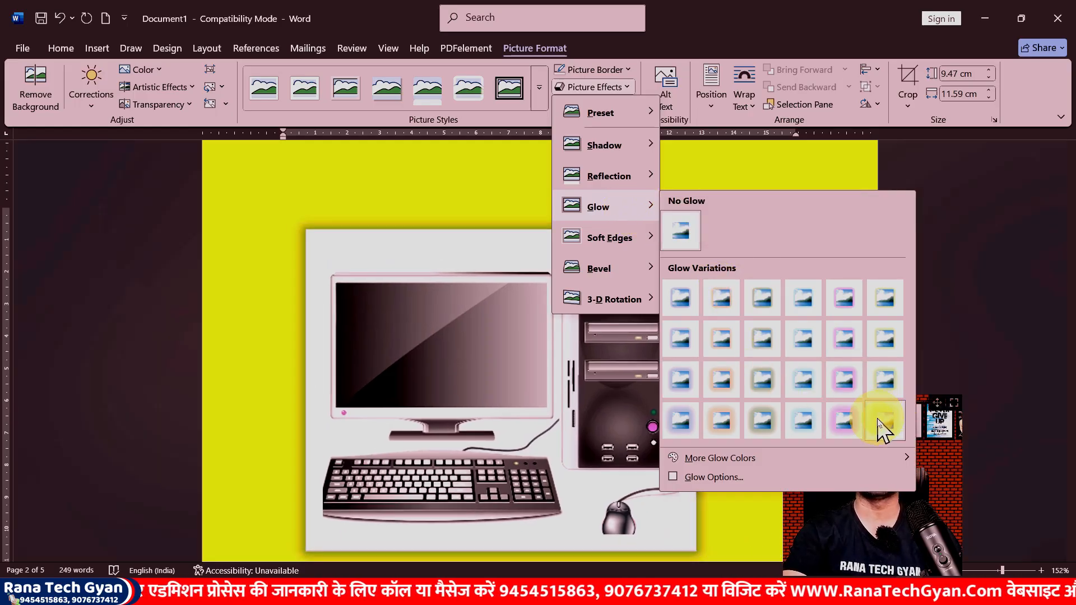
pyautogui.click(891, 420)
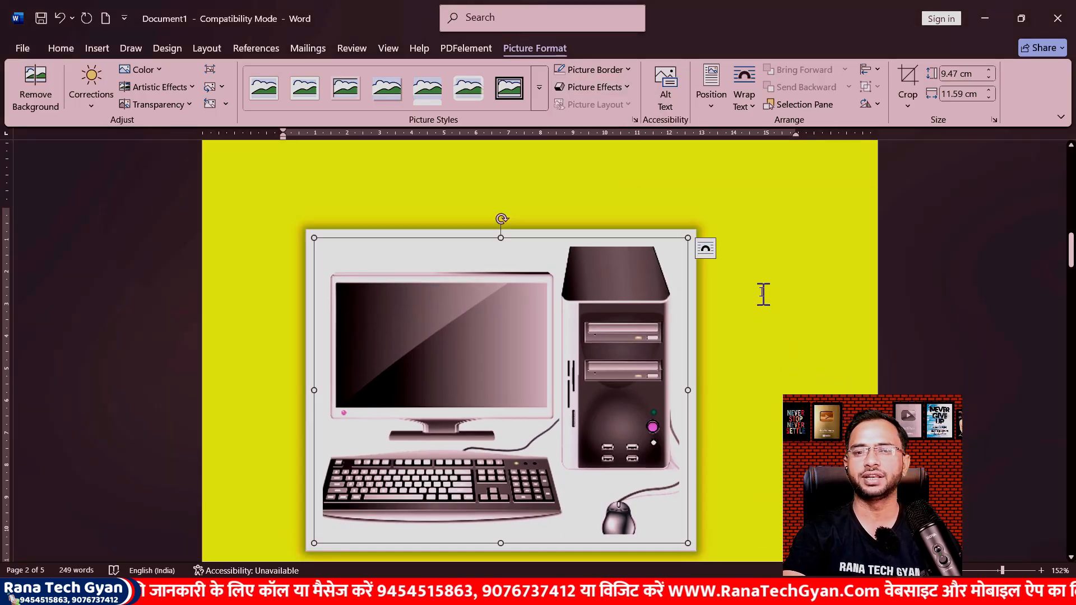
# Step: Switch the computer picture's glow to the second variation in the third row
pyautogui.scroll(-1, 516, 283)
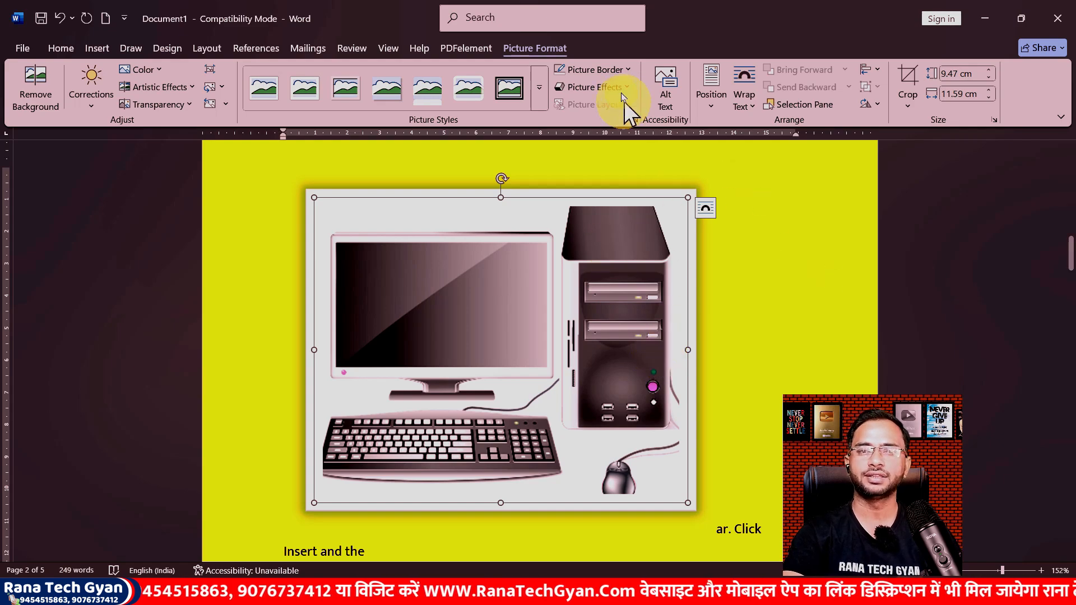
pyautogui.click(598, 86)
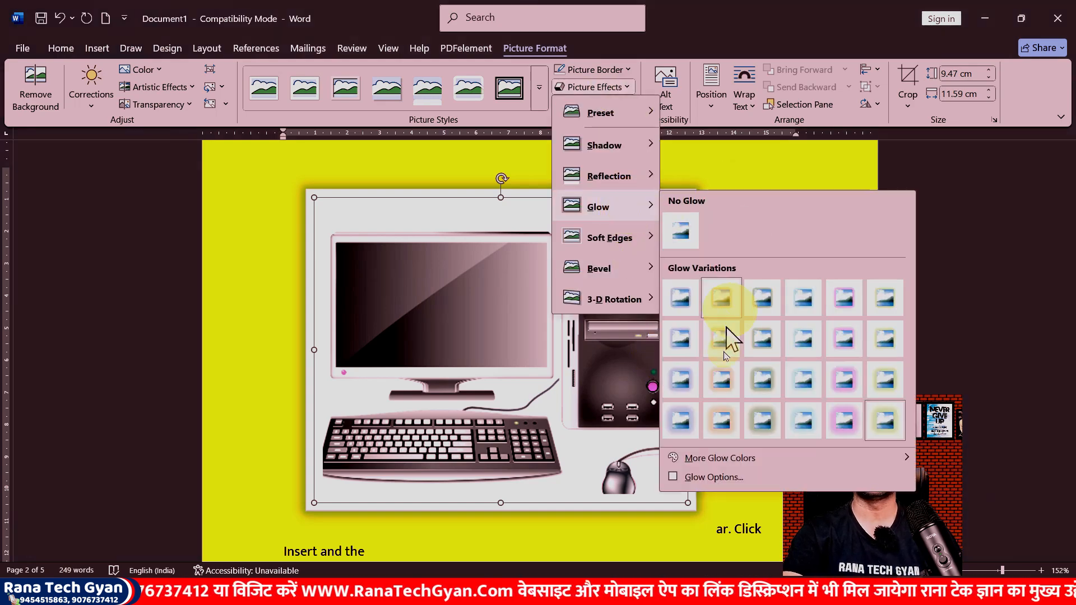
pyautogui.click(723, 379)
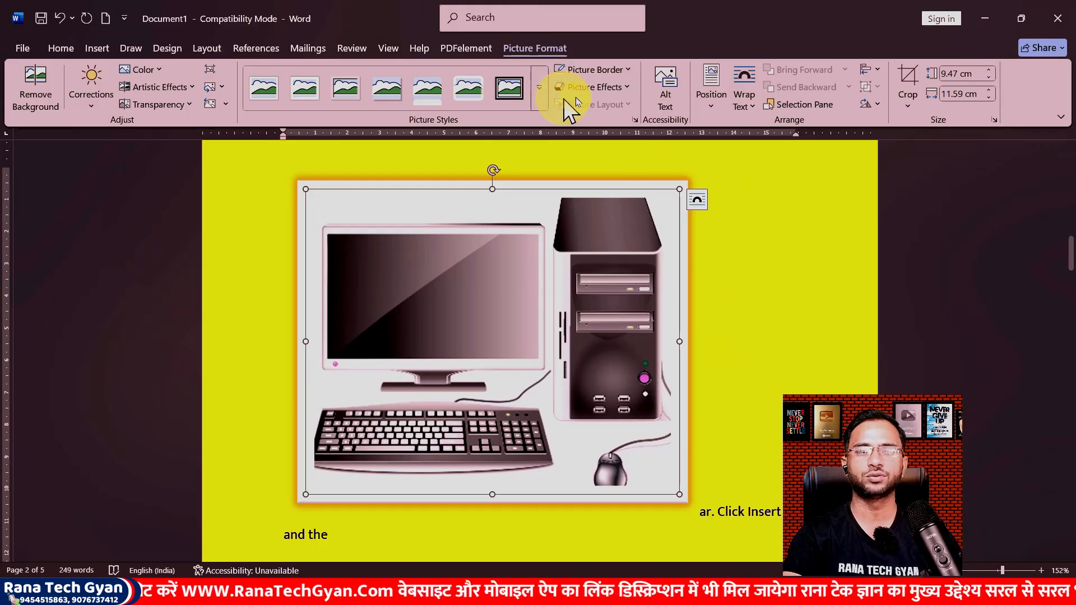
# Step: Switch the computer picture's glow to the second variation in the bottom row
pyautogui.click(599, 87)
pyautogui.moveTo(601, 209)
pyautogui.click(720, 438)
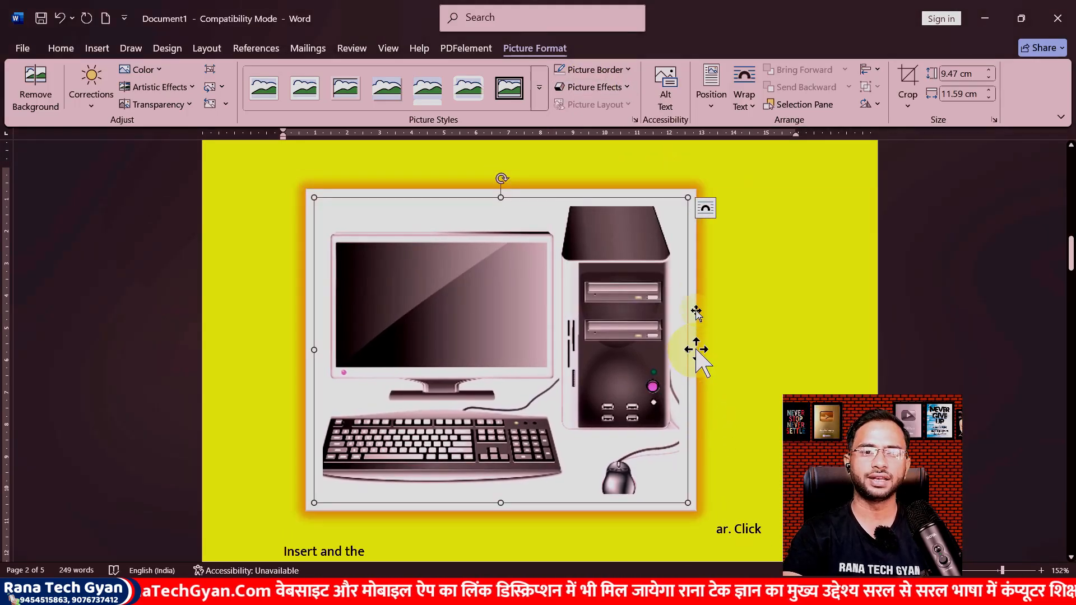
# Step: Set the computer picture's glow colour to dark blue from the standard colours
pyautogui.click(619, 88)
pyautogui.moveTo(641, 215)
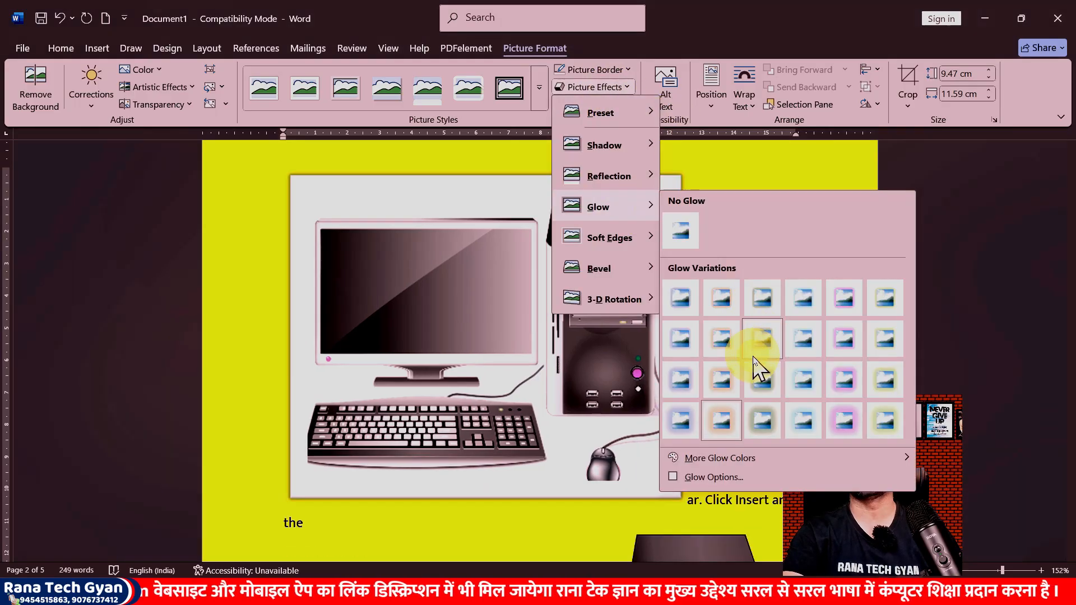
pyautogui.moveTo(774, 464)
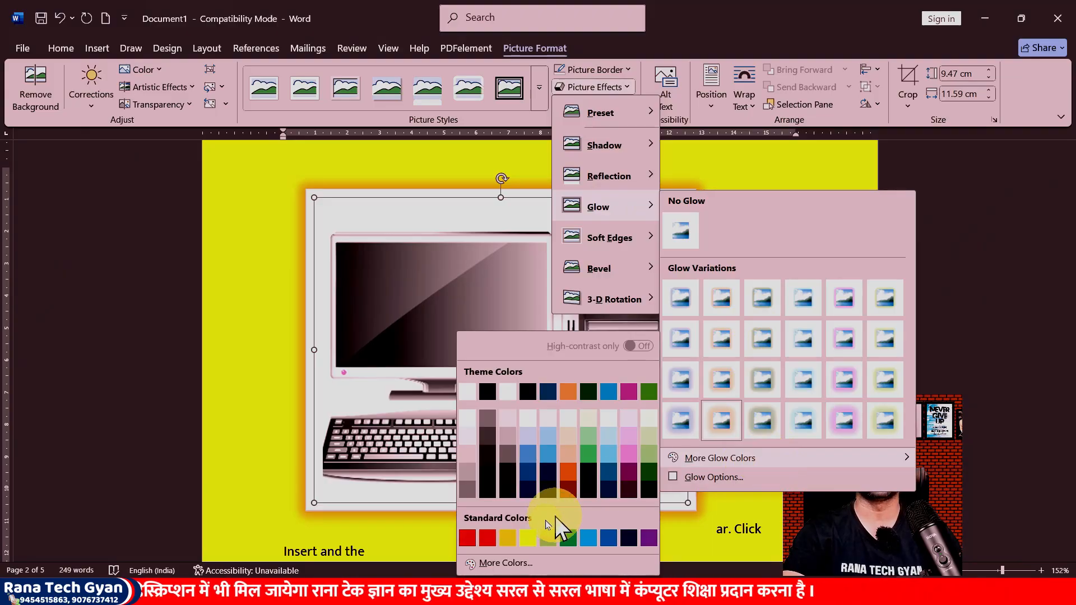
pyautogui.click(628, 539)
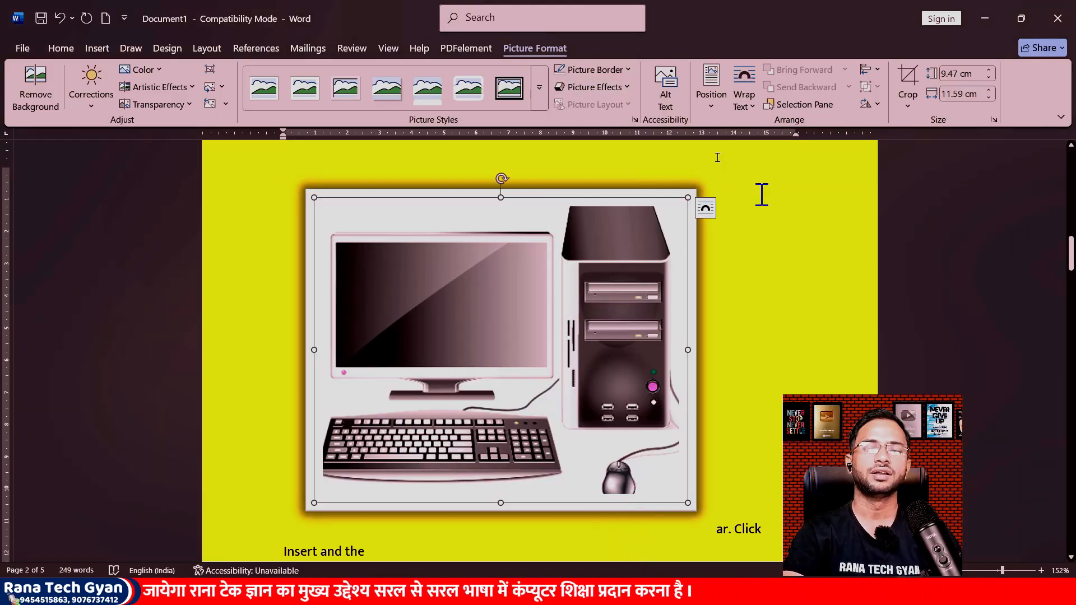
# Step: Open the glow options and set the glow size to 27 pt
pyautogui.click(621, 88)
pyautogui.moveTo(600, 207)
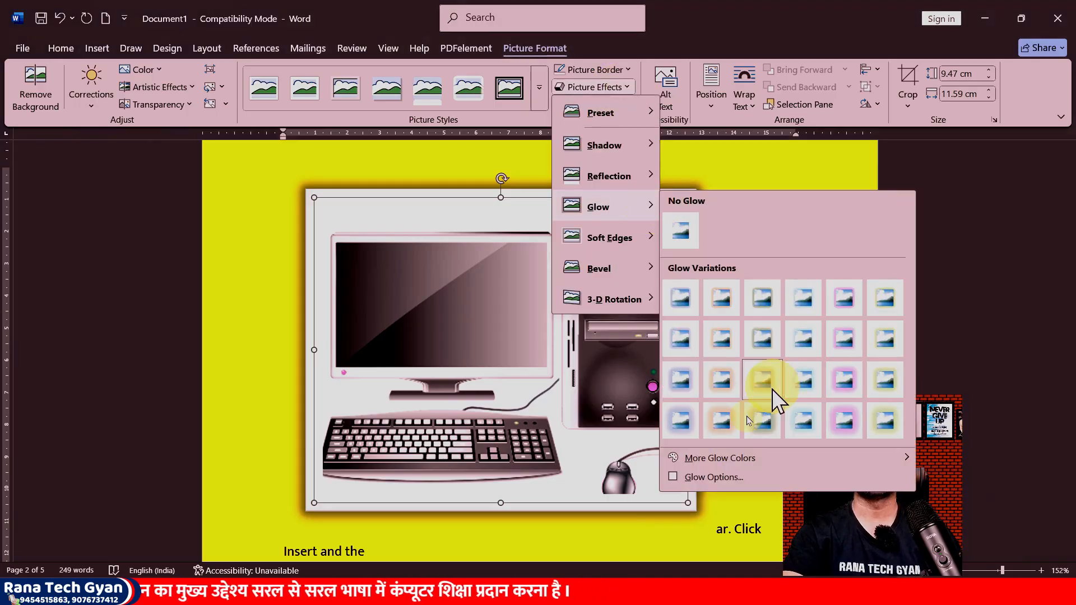
pyautogui.click(707, 479)
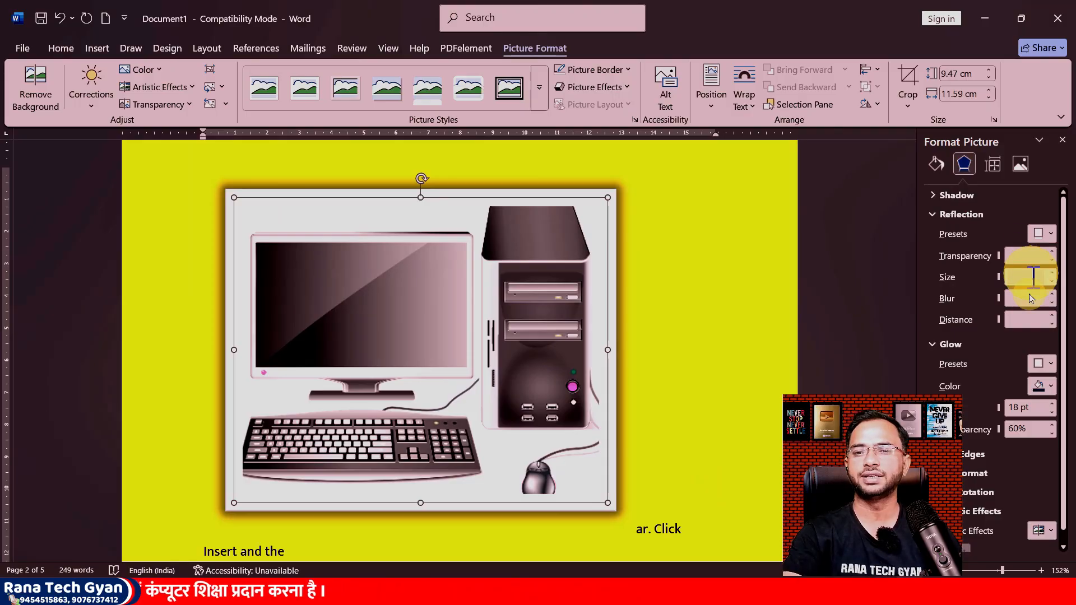
pyautogui.scroll(-1, 1030, 297)
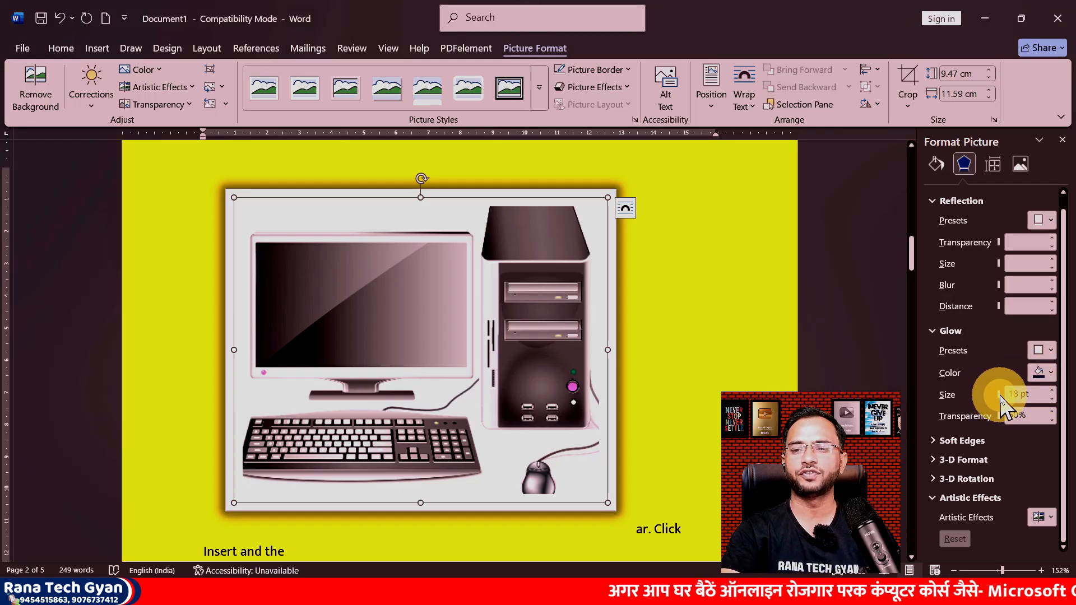
pyautogui.moveTo(1002, 401)
pyautogui.mouseDown()
pyautogui.moveTo(985, 394)
pyautogui.moveTo(997, 394)
pyautogui.mouseUp()
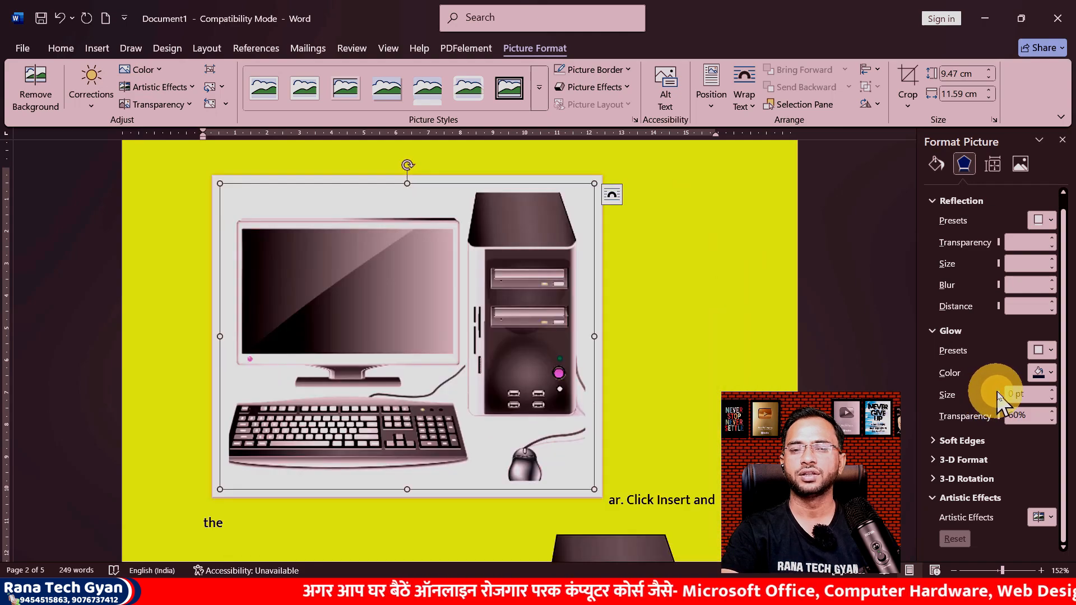
pyautogui.click(1052, 391)
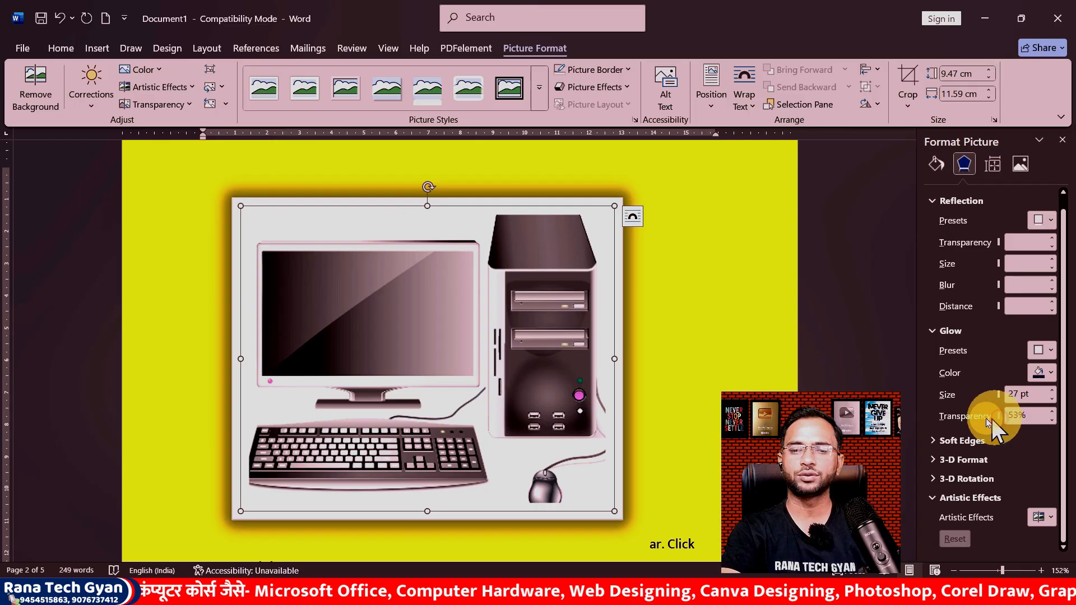
# Step: Set the glow transparency to 45%
pyautogui.moveTo(986, 418); pyautogui.dragTo(983, 420)
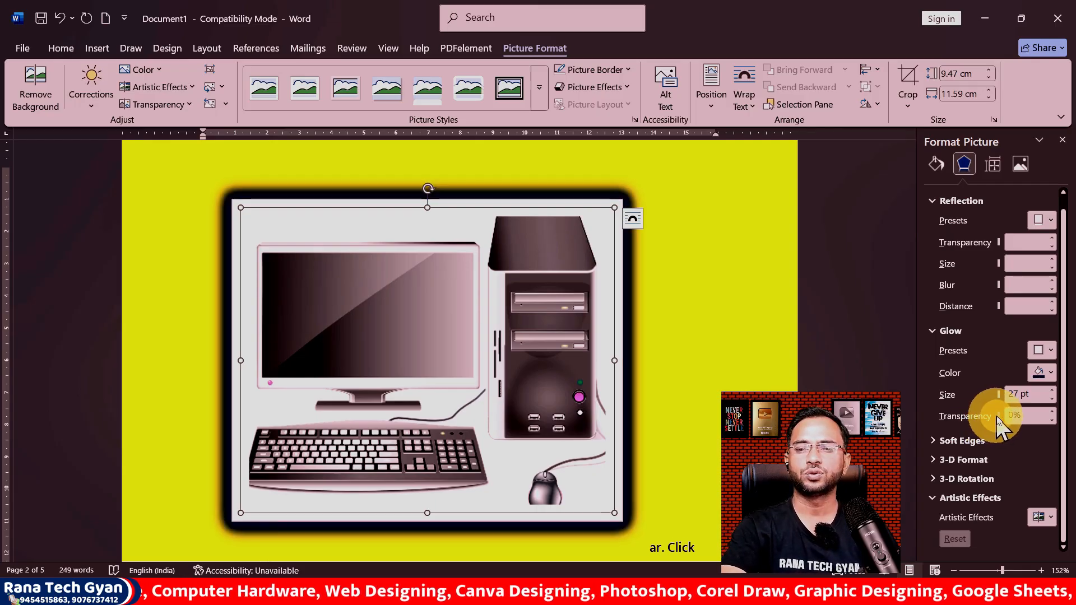
pyautogui.moveTo(997, 416); pyautogui.dragTo(997, 422)
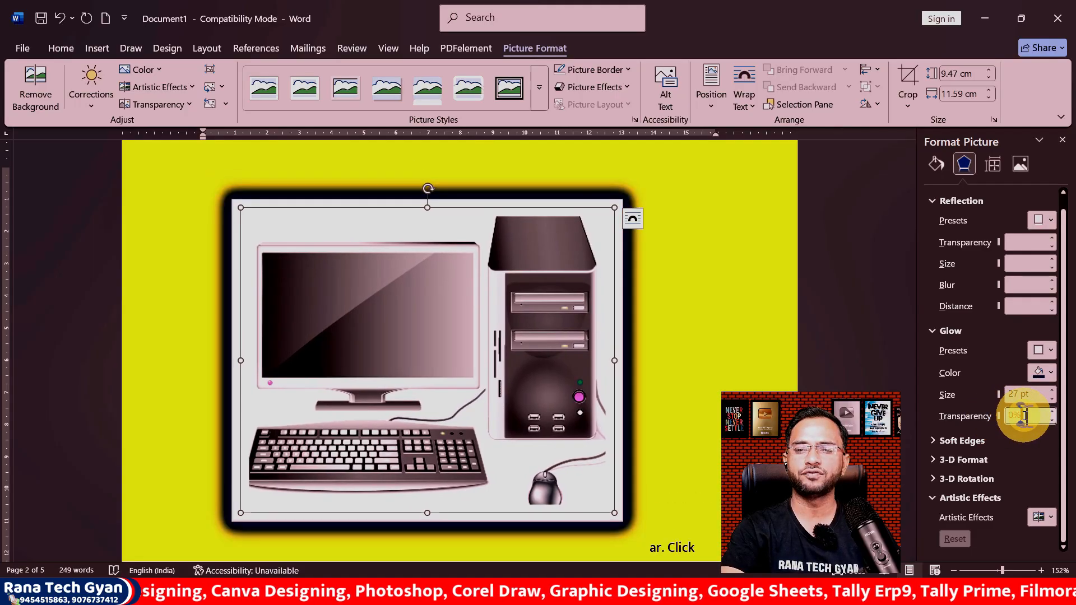
pyautogui.click(1024, 416)
pyautogui.write('45')
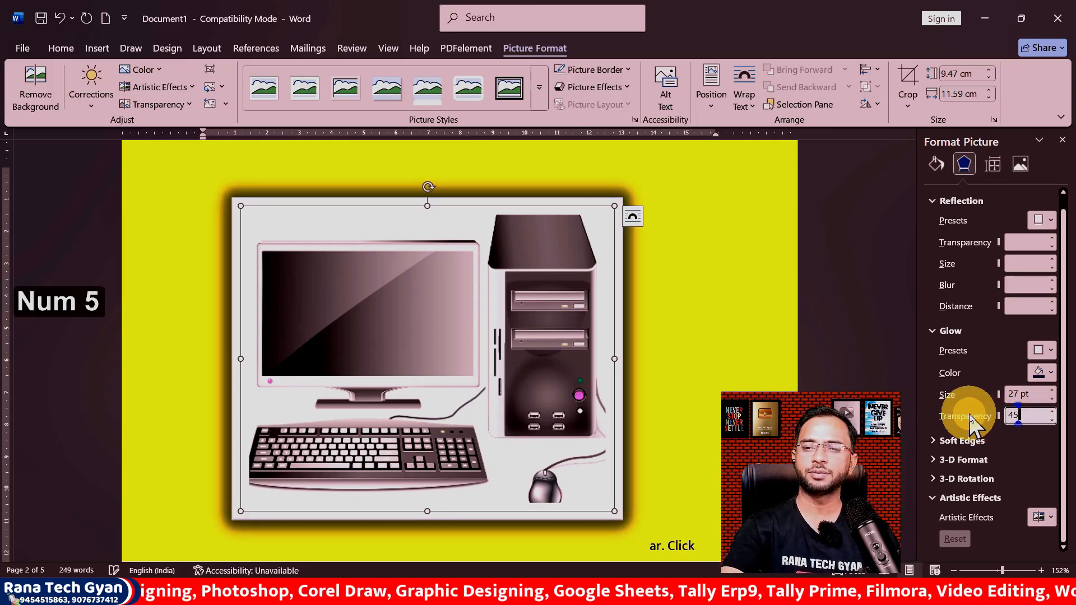
pyautogui.press('Return')
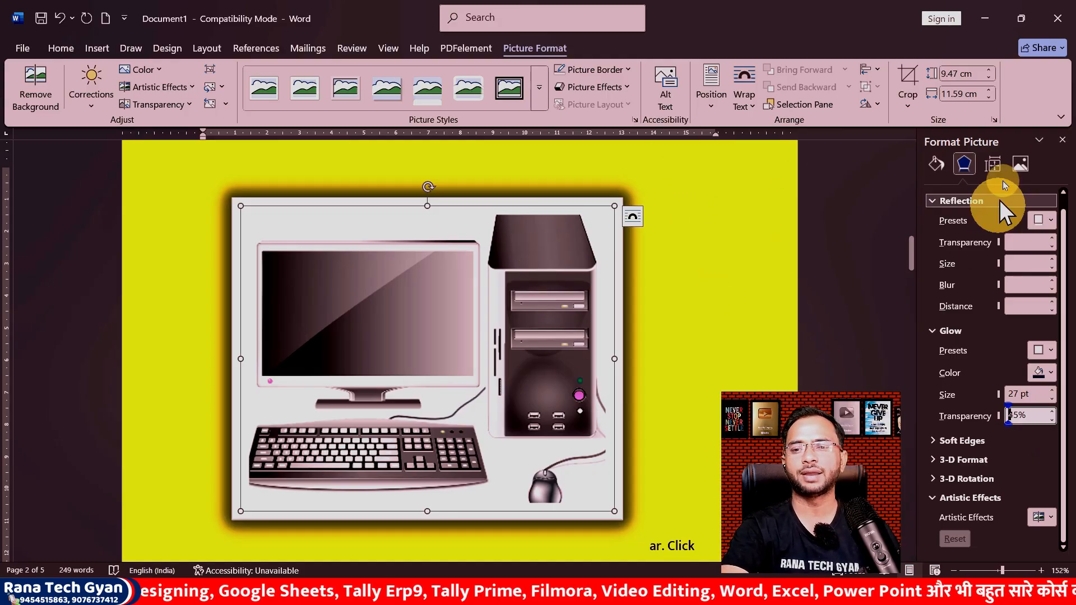
# Step: Close the formatting pane and remove the glow from the computer picture
pyautogui.click(1063, 141)
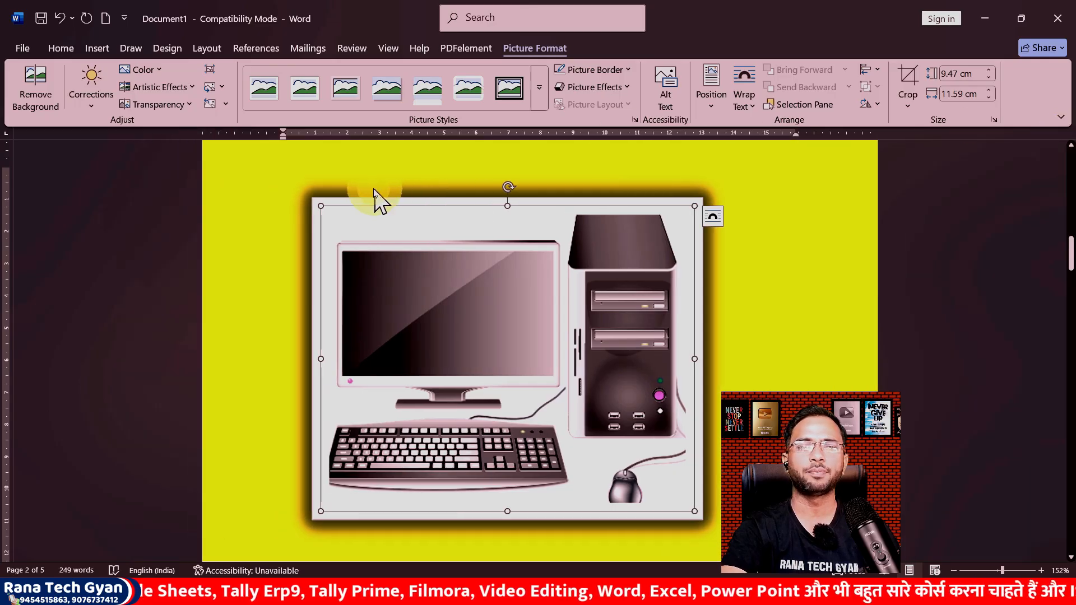
pyautogui.click(600, 88)
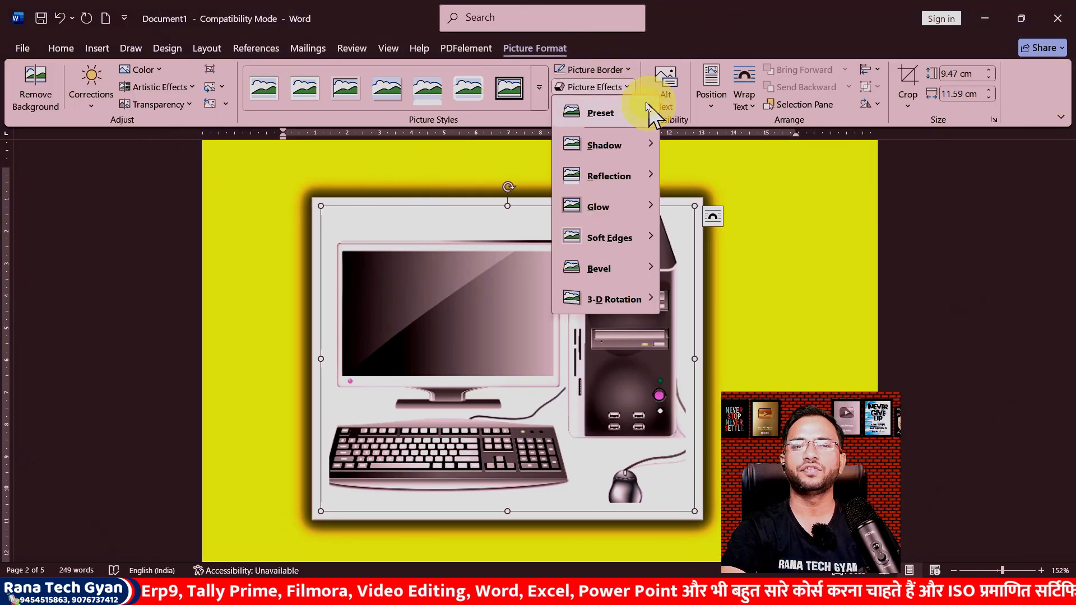
pyautogui.moveTo(622, 210)
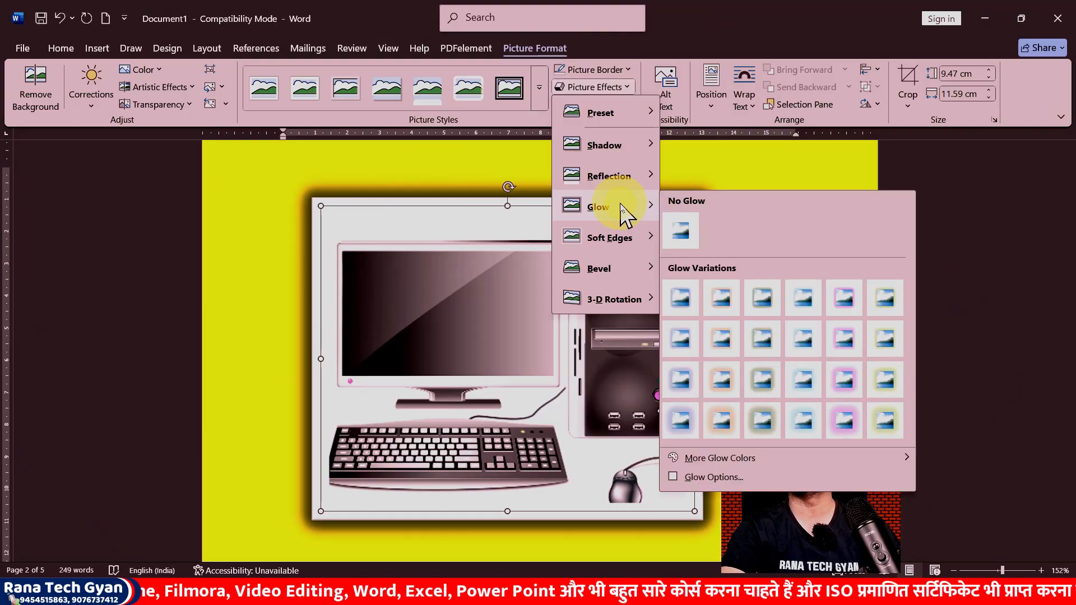
pyautogui.click(683, 232)
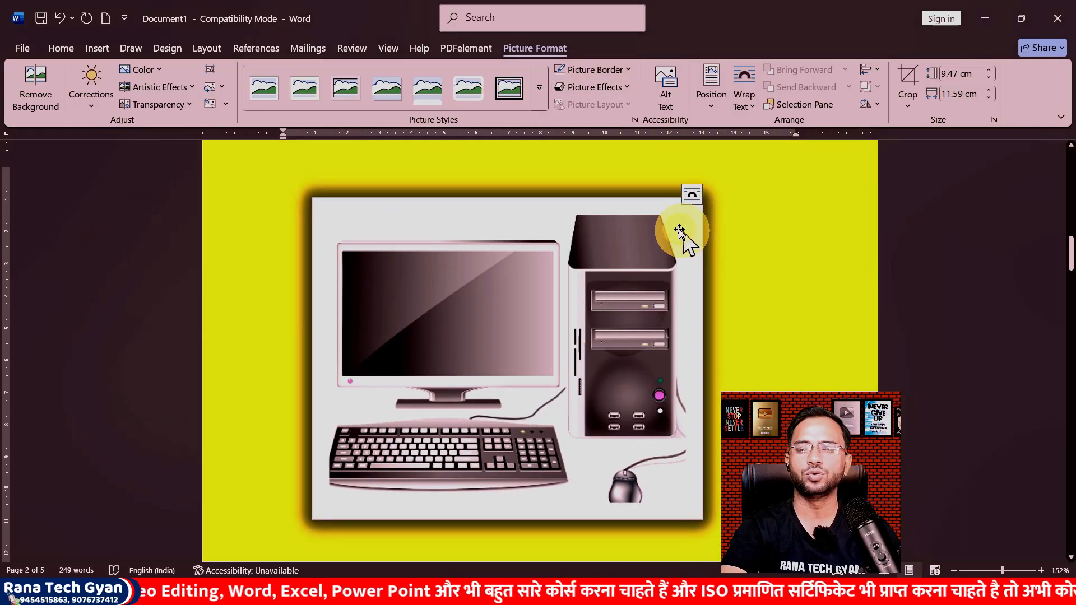
pyautogui.click(743, 215)
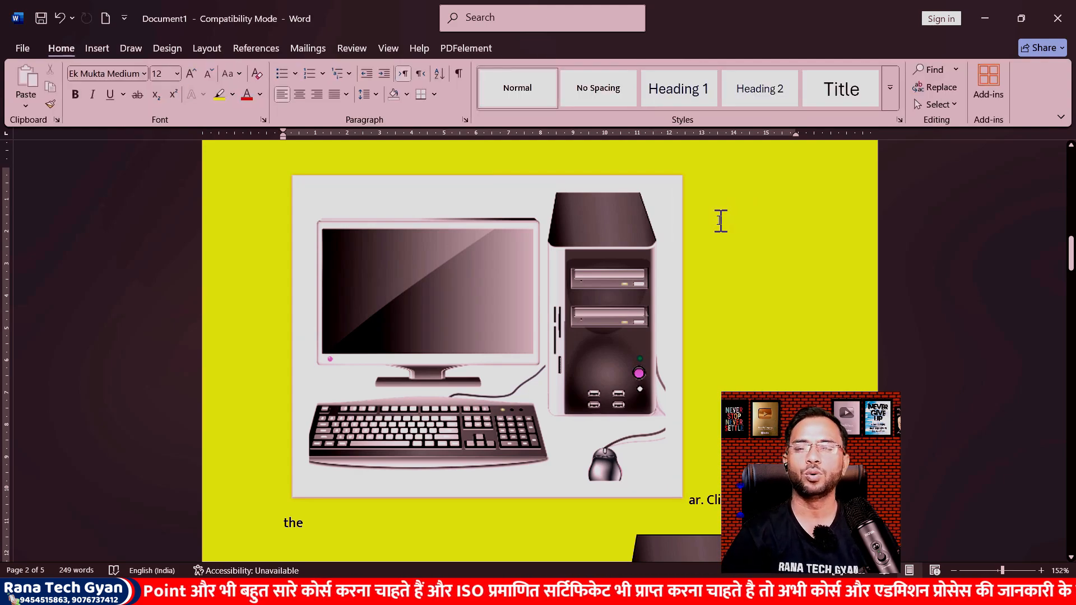
# Step: Select the computer picture and apply the first soft edge variation
pyautogui.click(511, 269)
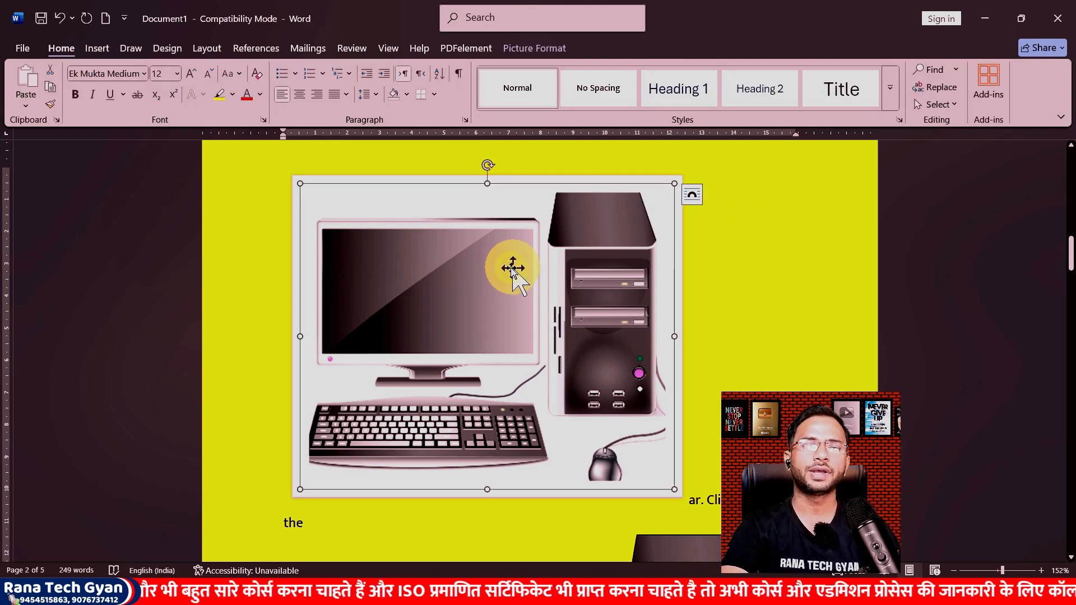
pyautogui.click(518, 51)
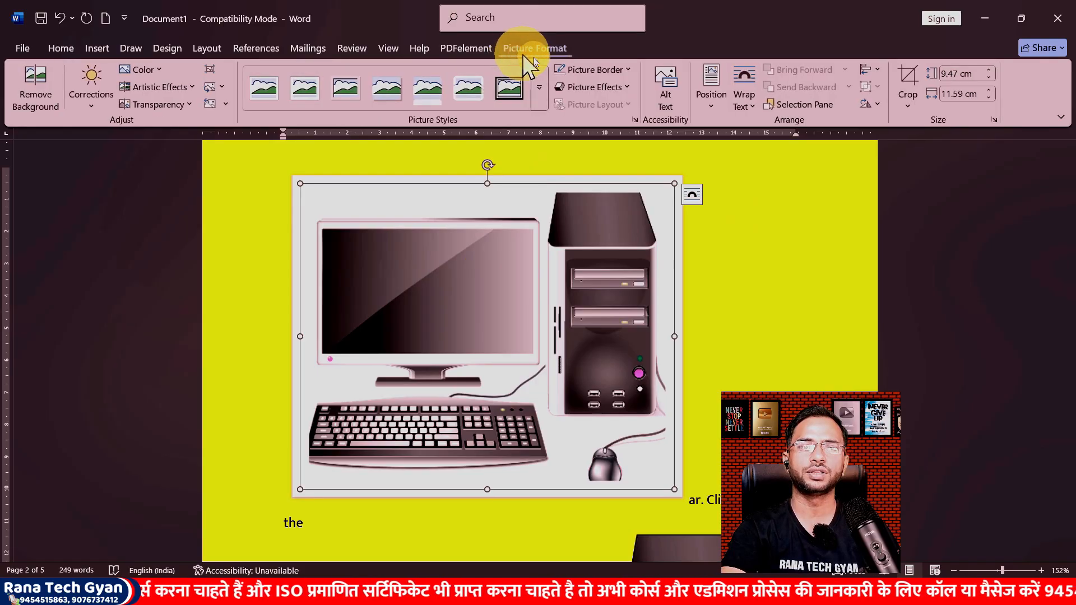
pyautogui.click(611, 90)
pyautogui.moveTo(634, 253)
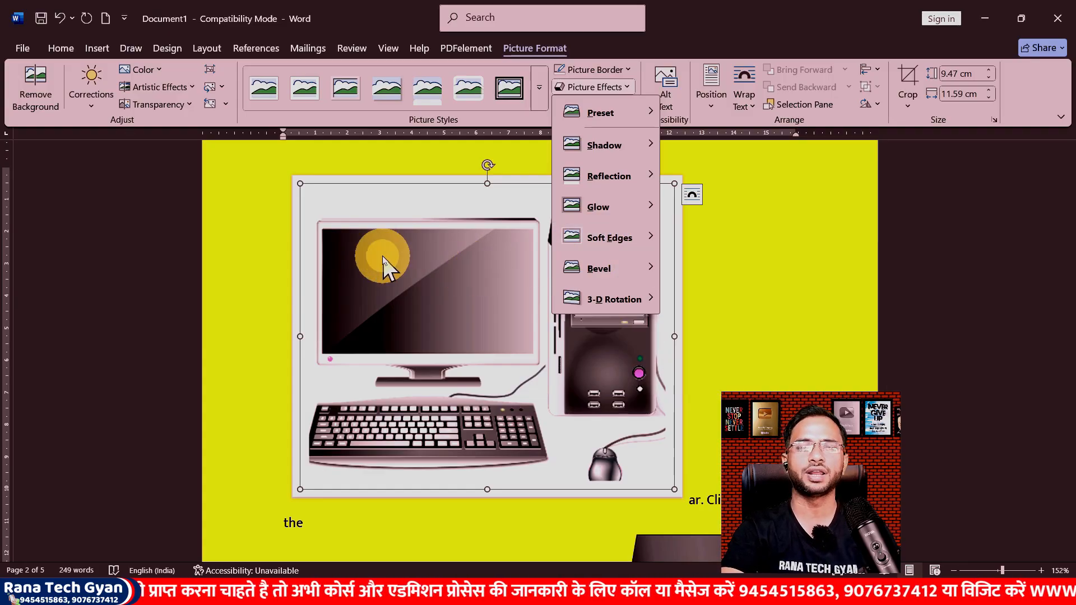
pyautogui.moveTo(616, 238)
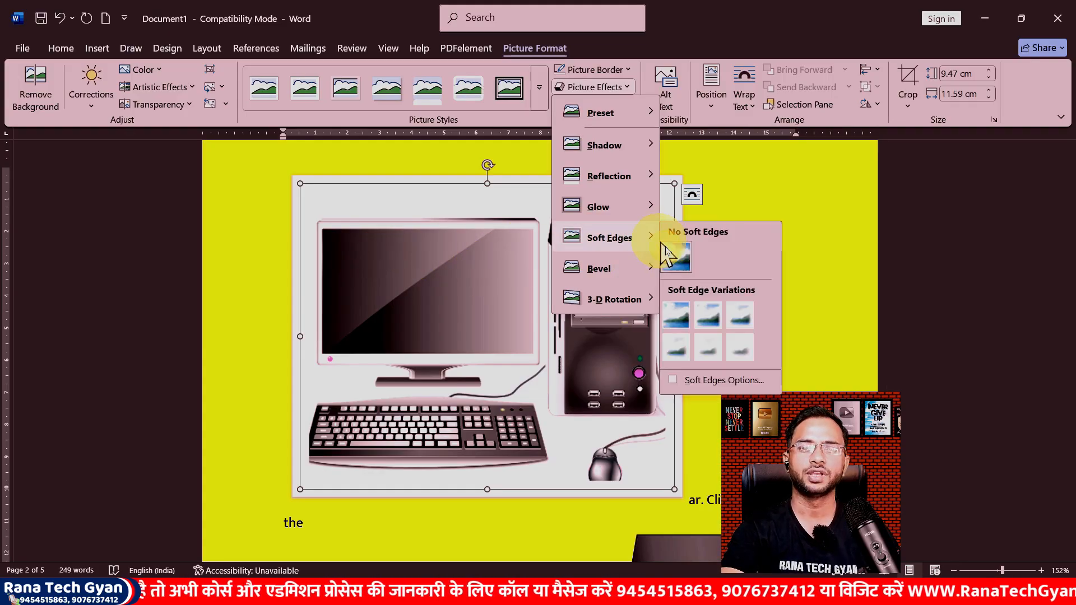
pyautogui.click(675, 317)
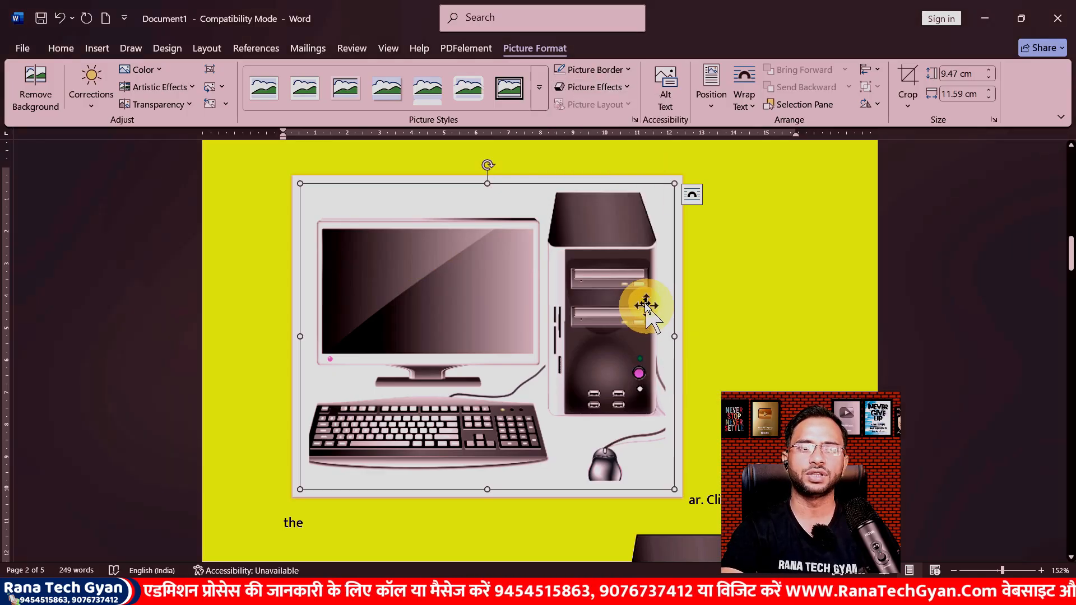
# Step: Switch the computer picture's soft edges to the third variation in the top row
pyautogui.click(587, 87)
pyautogui.moveTo(612, 235)
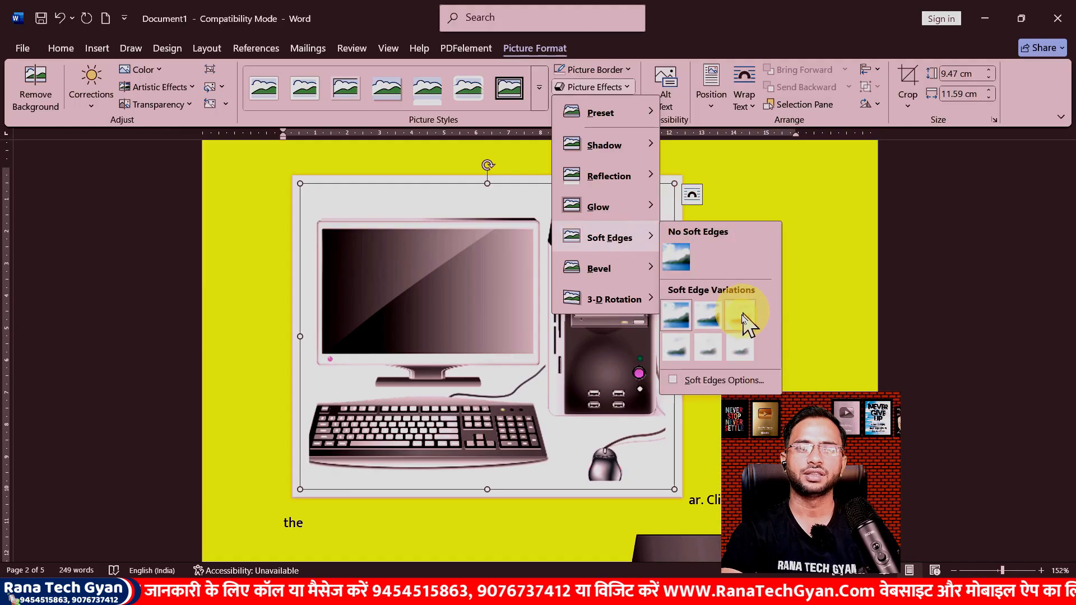
pyautogui.click(745, 318)
# Step: Remove the soft edges from the computer picture
pyautogui.click(586, 87)
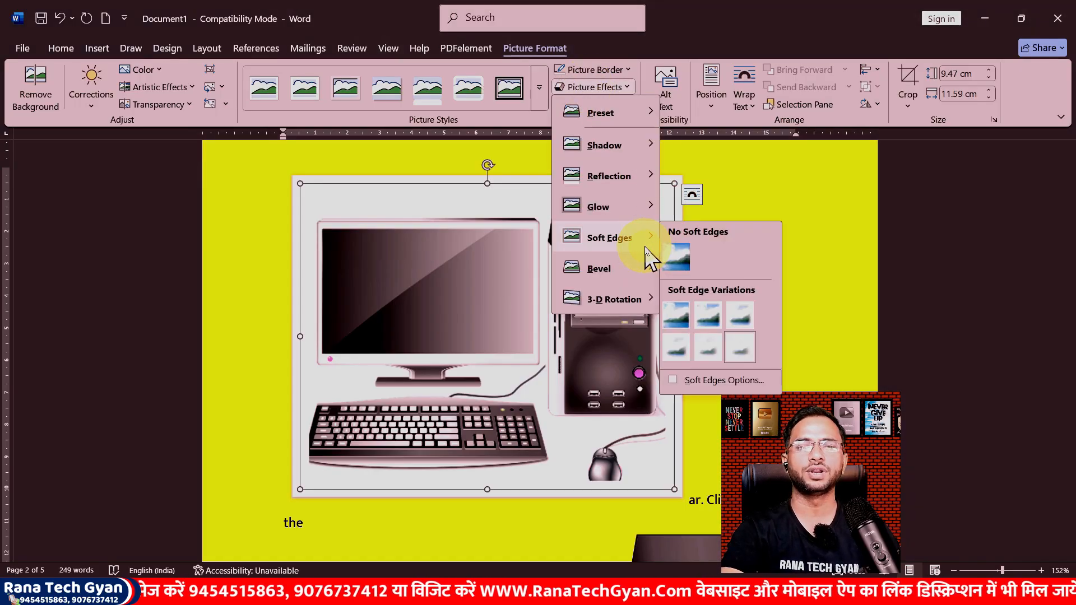
pyautogui.click(680, 257)
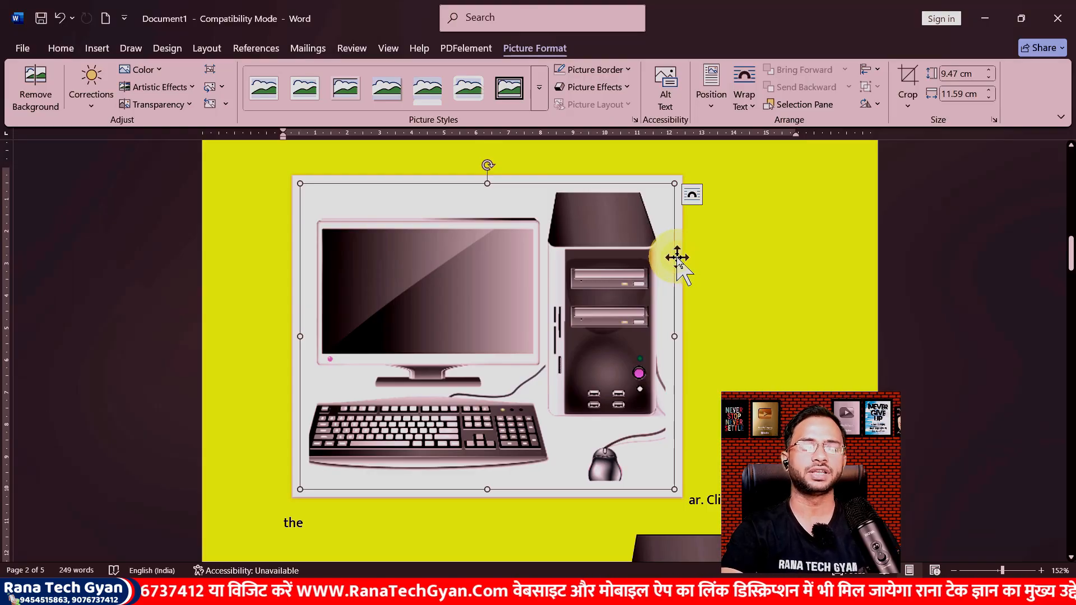
# Step: Apply the second bevel variation to the computer picture
pyautogui.click(592, 86)
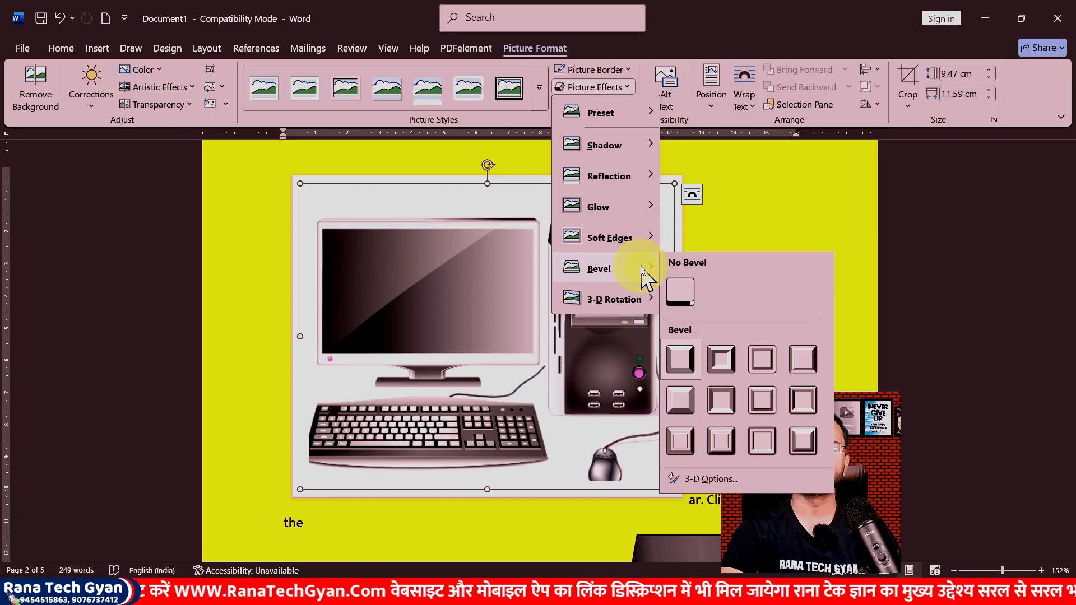
pyautogui.click(722, 361)
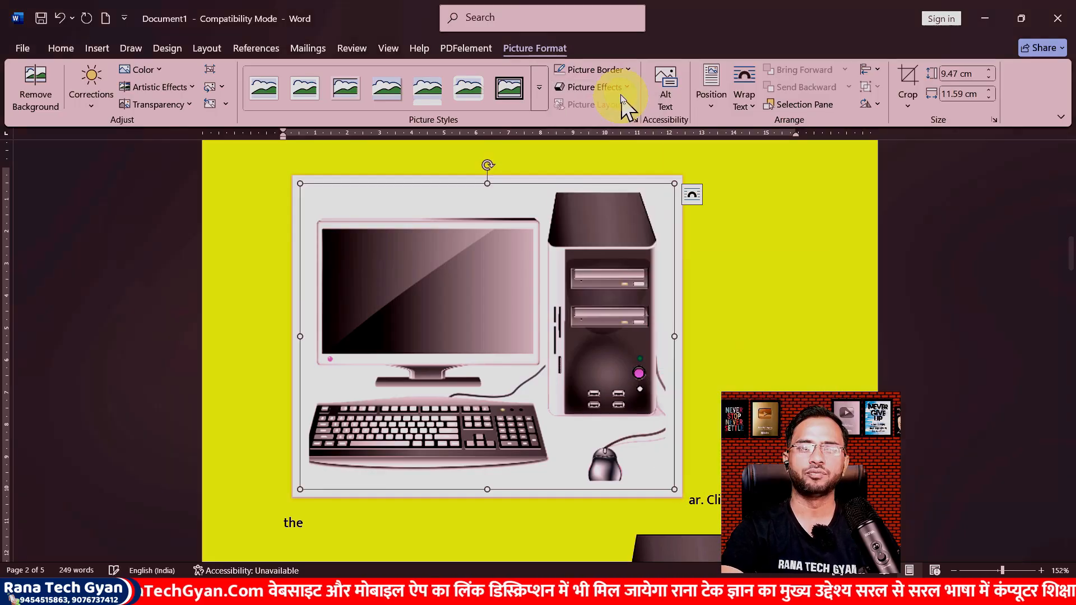
# Step: Switch the computer picture's bevel to the fourth variation in the top row
pyautogui.click(594, 87)
pyautogui.moveTo(644, 269)
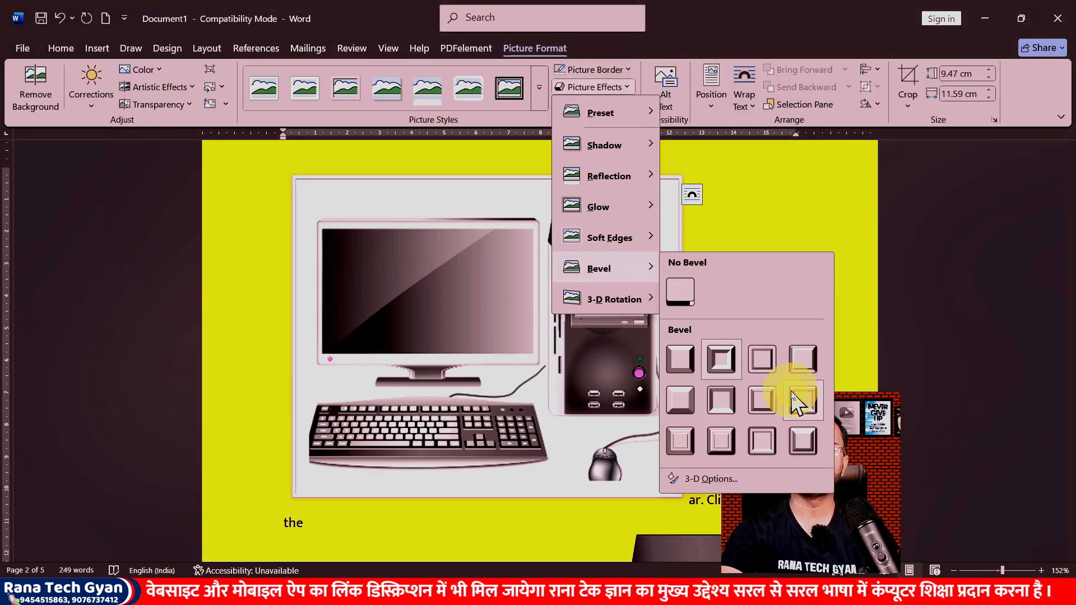
pyautogui.click(809, 352)
# Step: Remove the bevel from the computer picture
pyautogui.click(594, 87)
pyautogui.moveTo(641, 270)
pyautogui.click(680, 291)
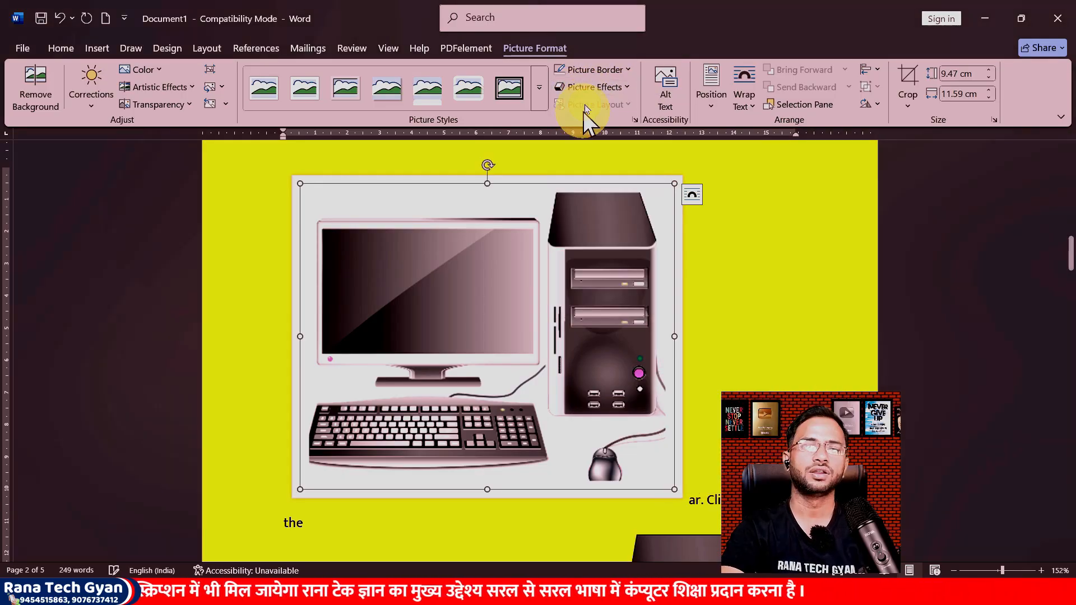
# Step: Open the 3-D rotation options and set the picture's X rotation to 60°, Y rotation to 20° and Z rotation to 20°
pyautogui.click(594, 87)
pyautogui.moveTo(639, 319)
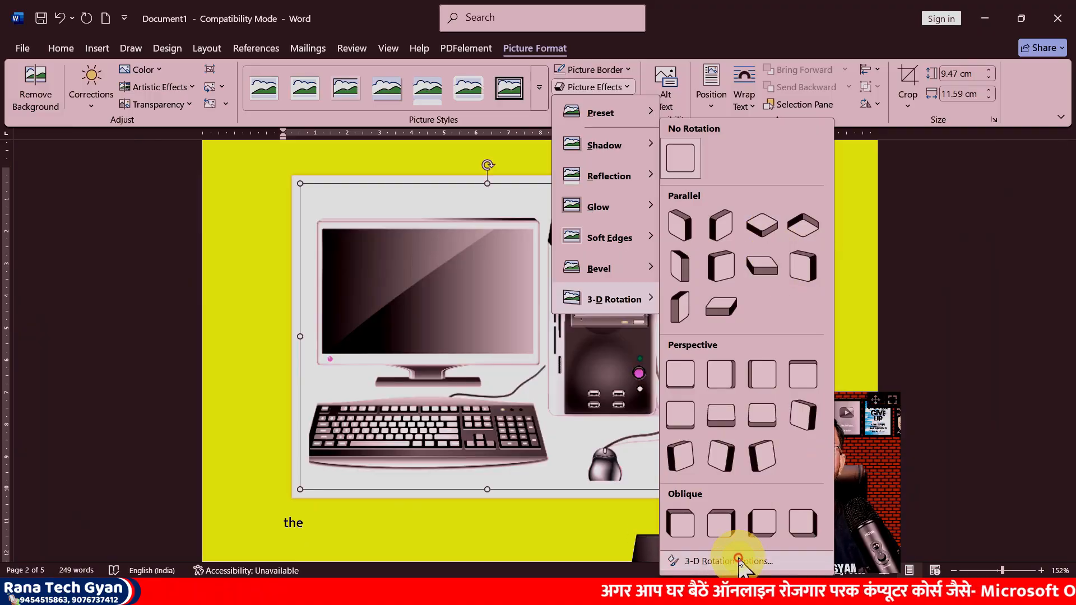
pyautogui.click(740, 560)
pyautogui.scroll(-2, 1012, 412)
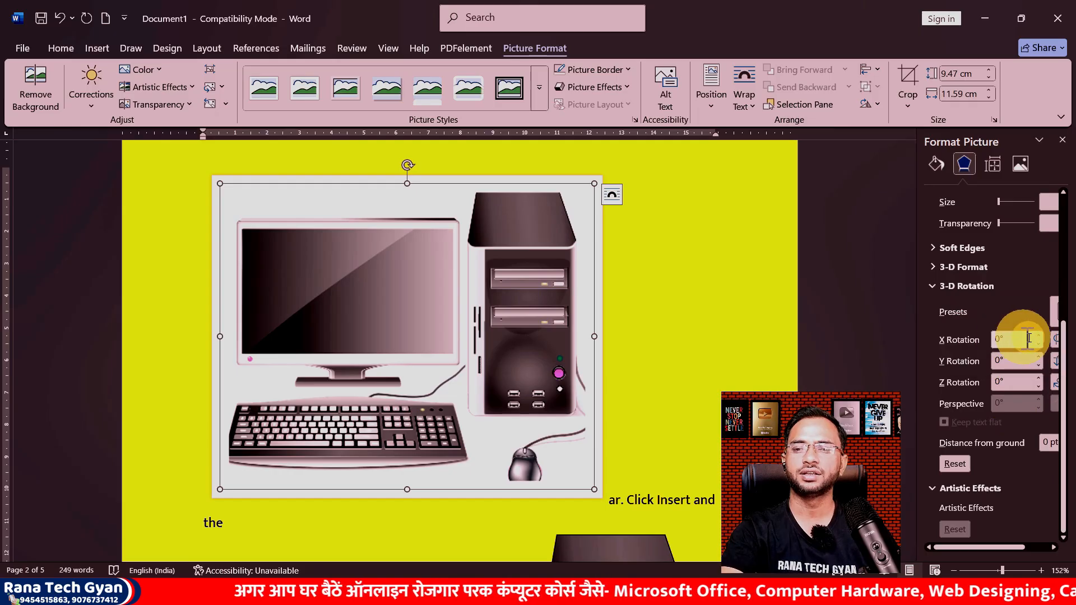
pyautogui.click(1038, 335)
pyautogui.click(1038, 335)
pyautogui.click(1038, 336)
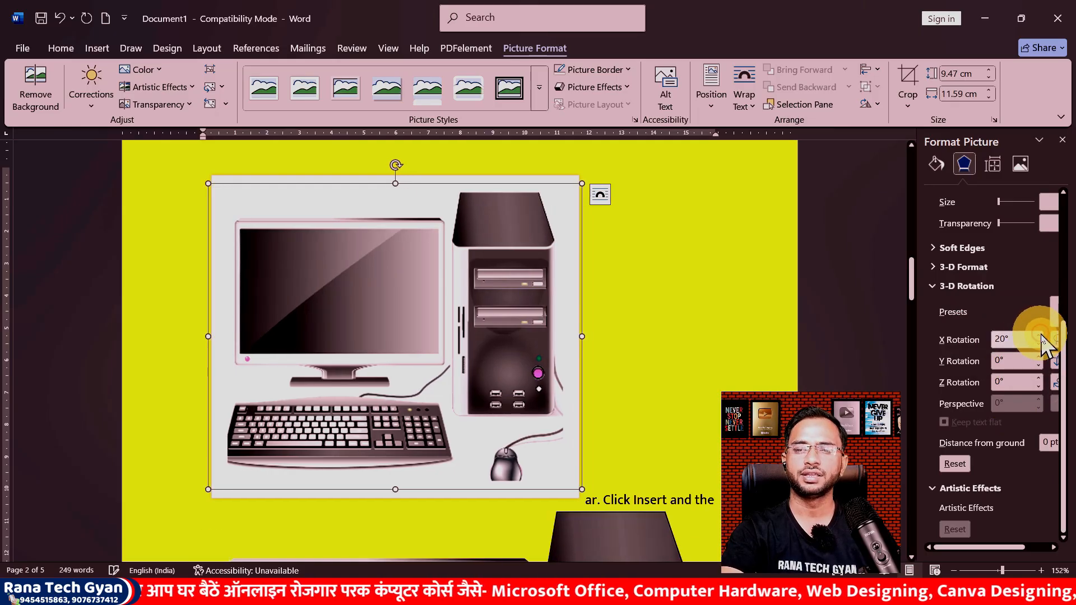
pyautogui.click(1040, 335)
pyautogui.click(1038, 336)
pyautogui.click(1038, 335)
pyautogui.click(1039, 356)
pyautogui.click(1039, 356)
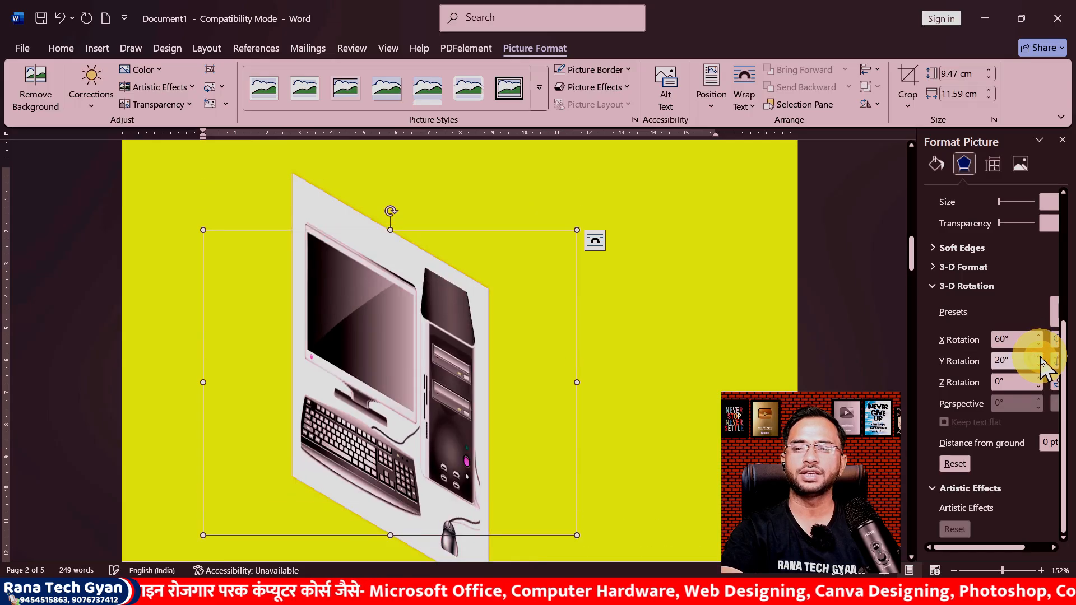
pyautogui.click(1040, 379)
pyautogui.click(1040, 379)
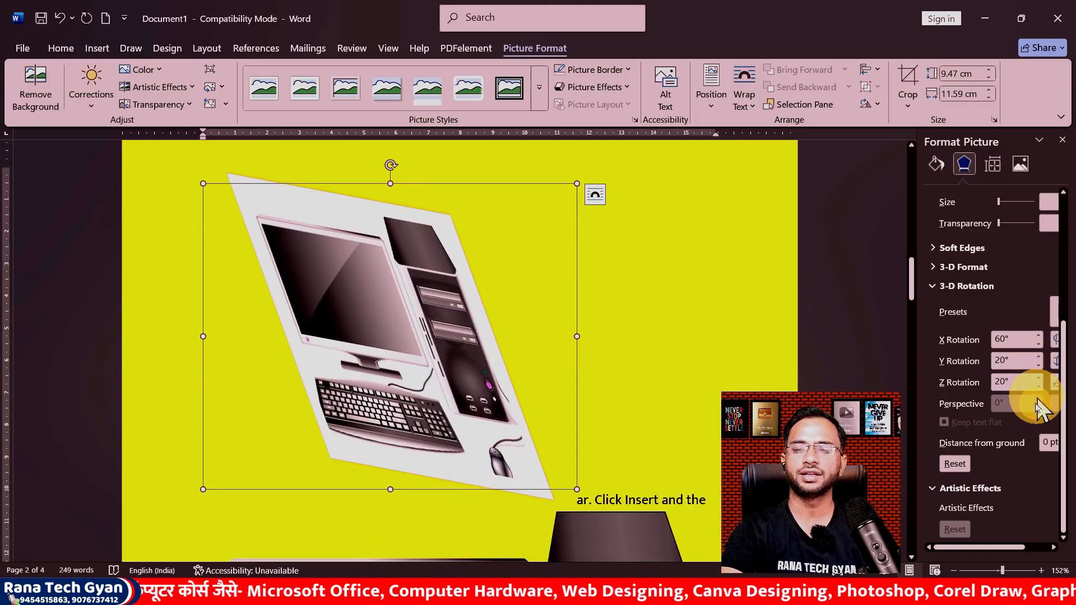
# Step: Reset the computer picture's 3-D rotation to no rotation
pyautogui.click(613, 89)
pyautogui.moveTo(623, 303)
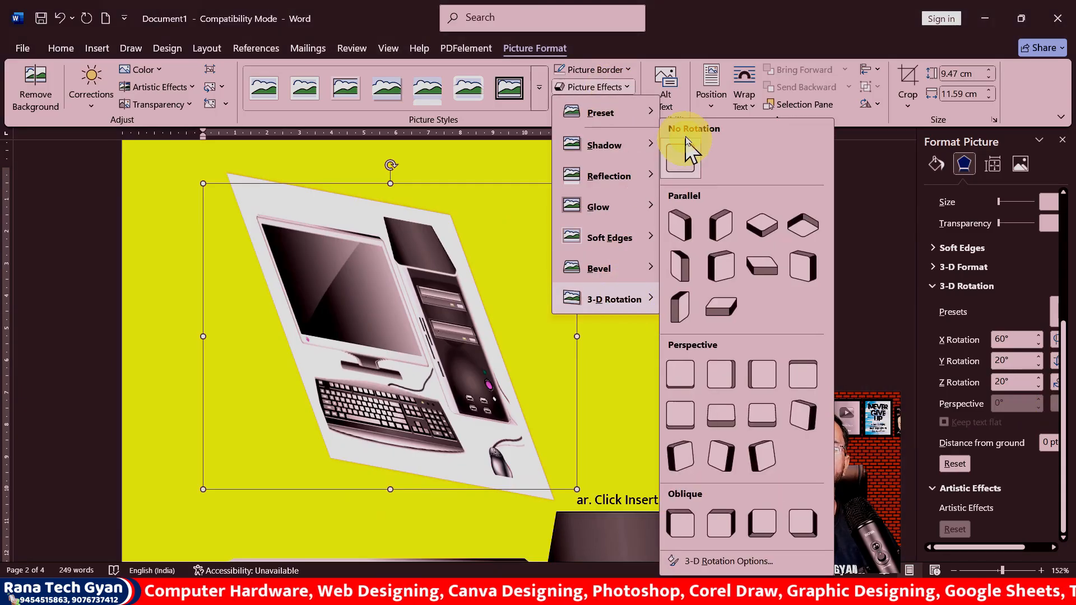
pyautogui.click(681, 163)
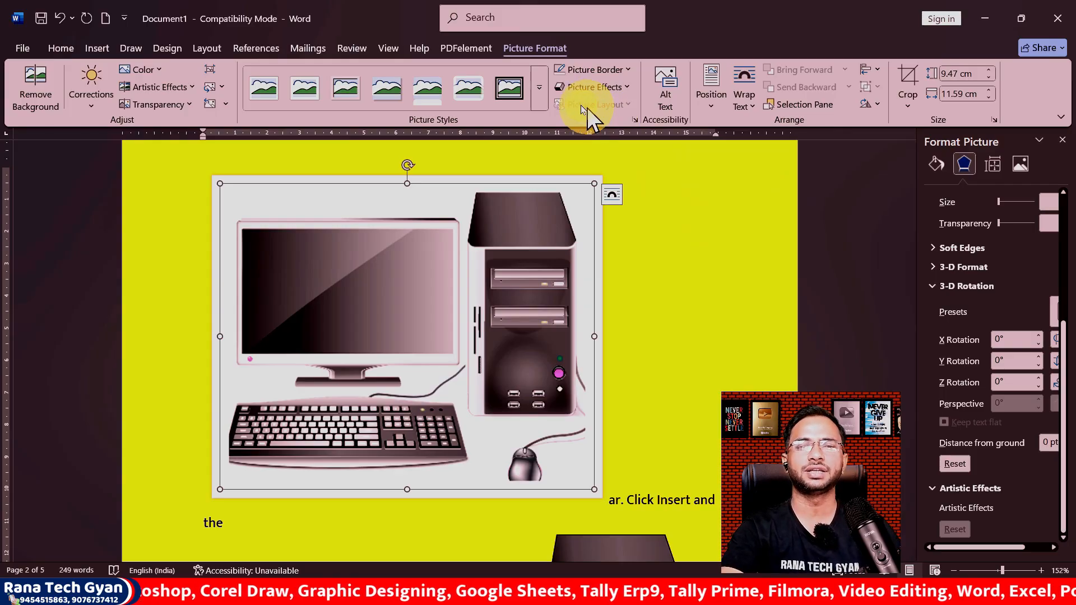
# Step: Save the document to the Desktop as "Video provides a powerful way to help you prove your poin1"
pyautogui.press('KP_5')
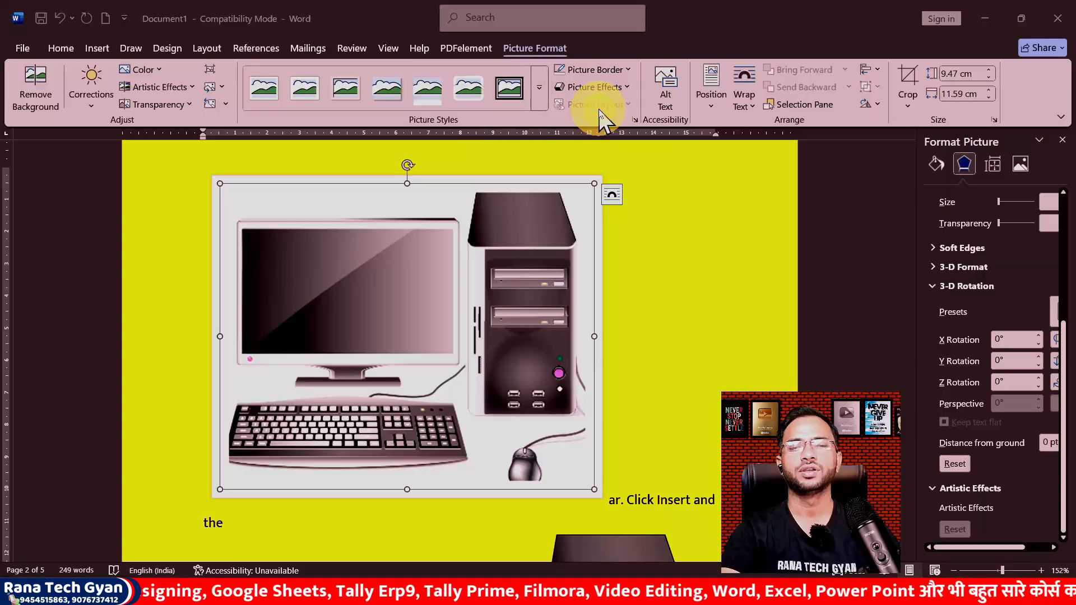
pyautogui.scroll(-5, 573, 287)
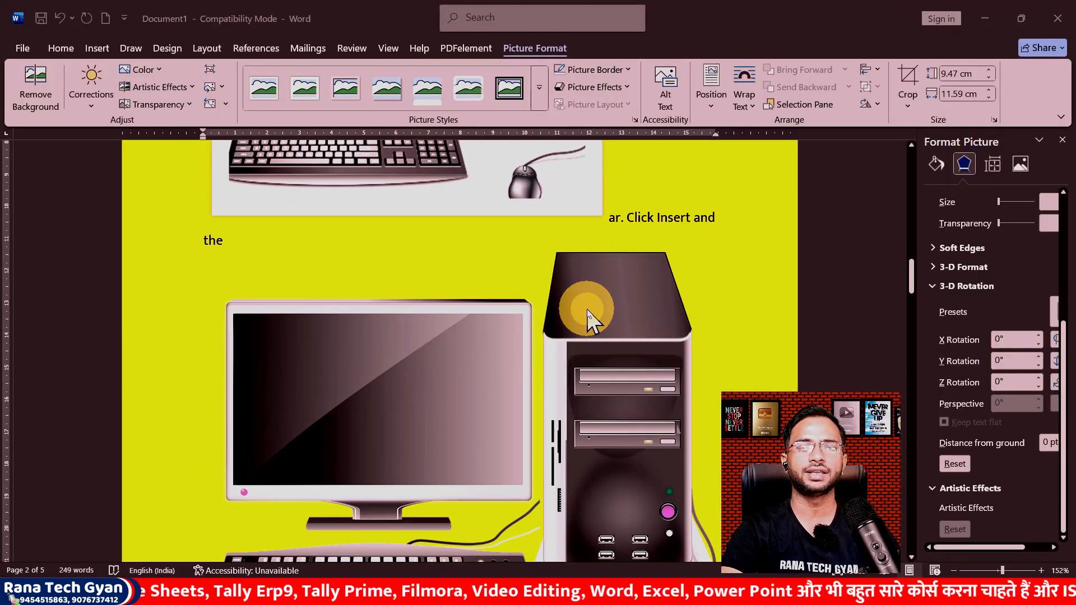
pyautogui.hotkey('shift', 'F12')
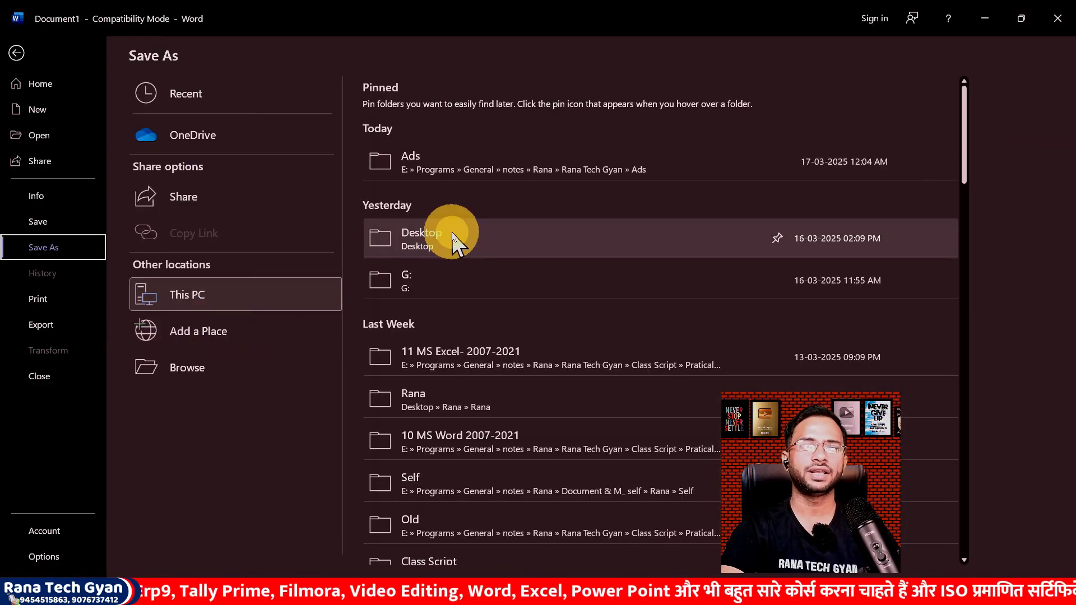
pyautogui.click(452, 232)
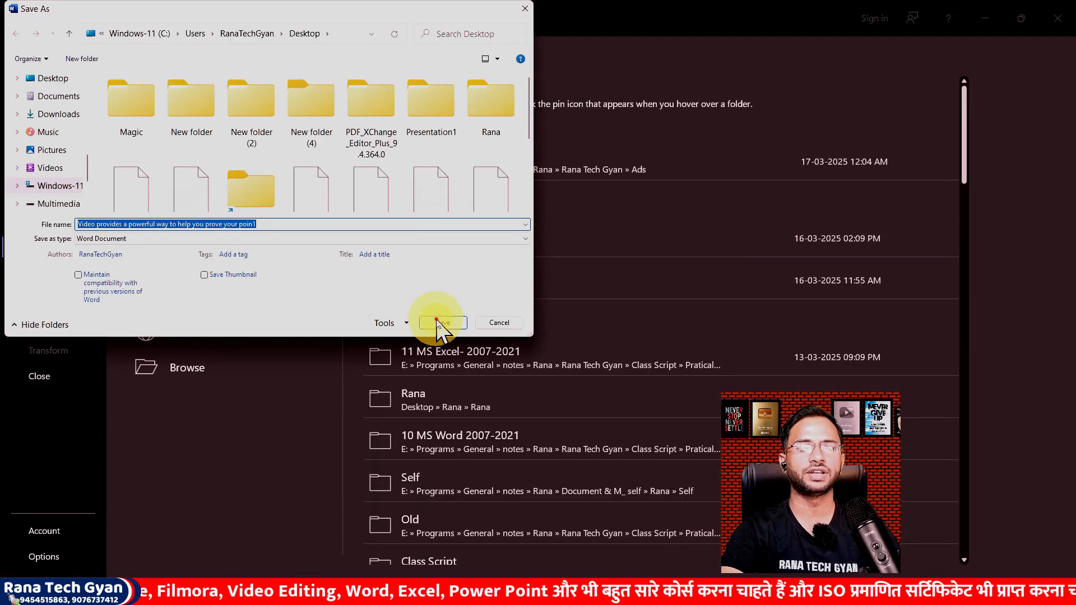
pyautogui.click(437, 323)
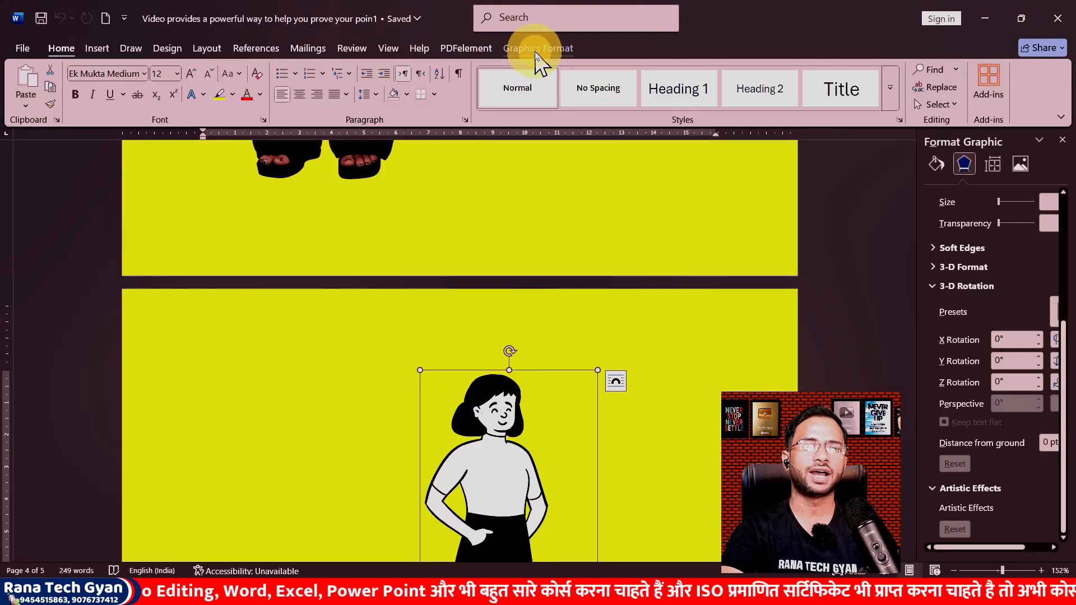
# Step: Select the person picture and convert it to the Circular Picture Callout picture layout
pyautogui.click(428, 168)
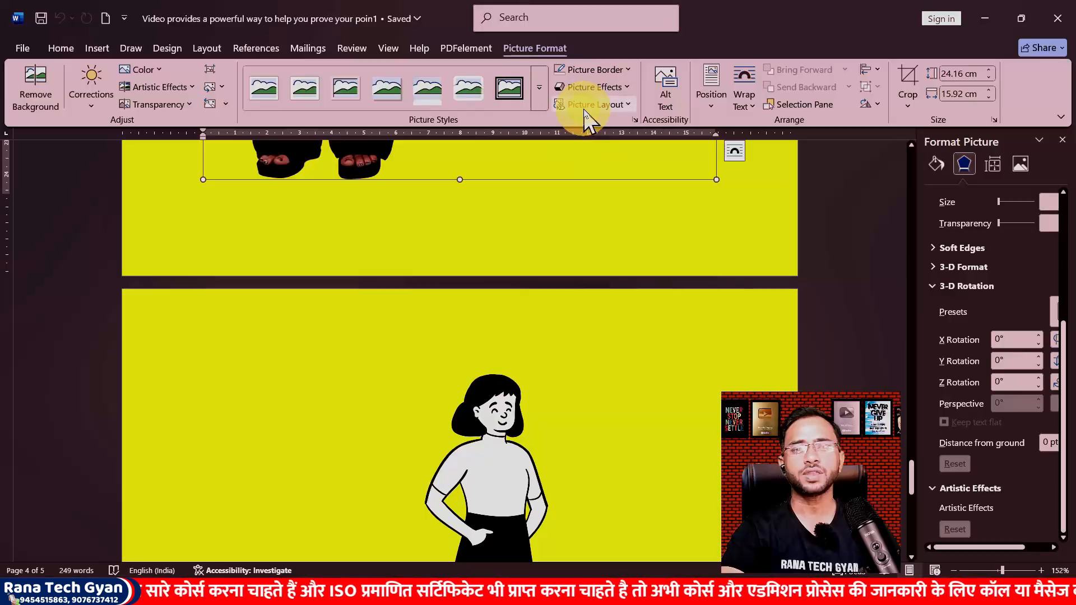
pyautogui.click(580, 112)
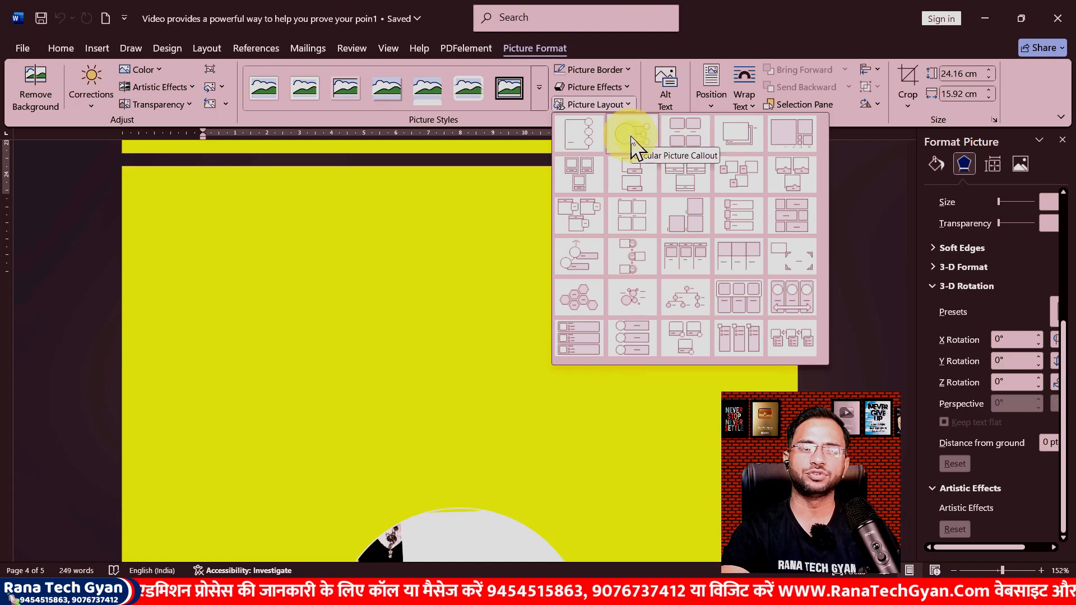
pyautogui.click(632, 138)
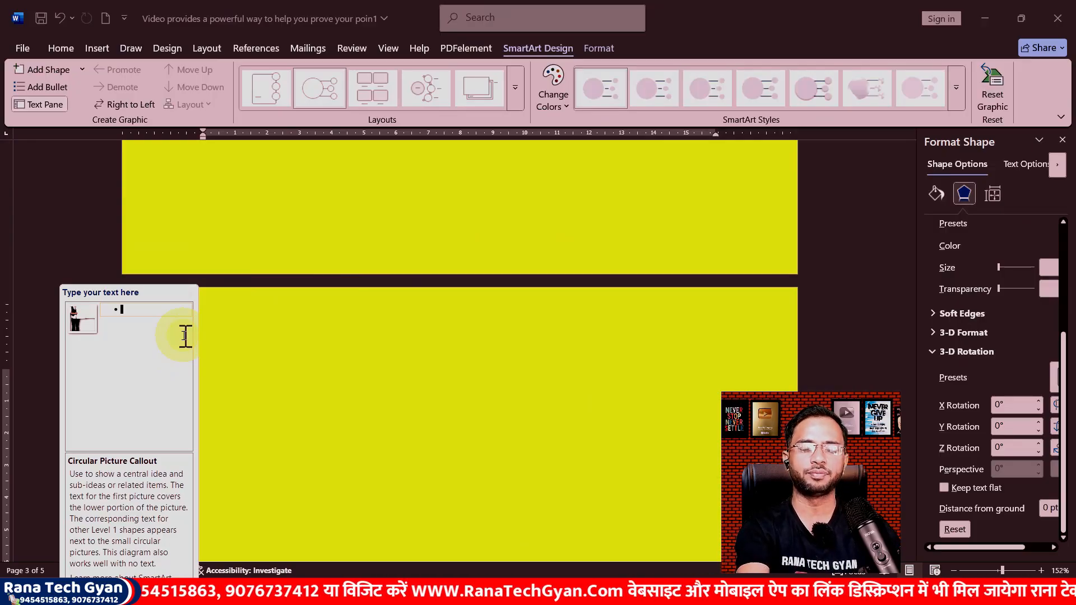
# Step: Enter the SmartArt text entries "TEst", "Exam" and "Demo" in the text pane
pyautogui.write('TEst')
pyautogui.press('Return')
pyautogui.write('Exam')
pyautogui.press('Return')
pyautogui.write('Demo')
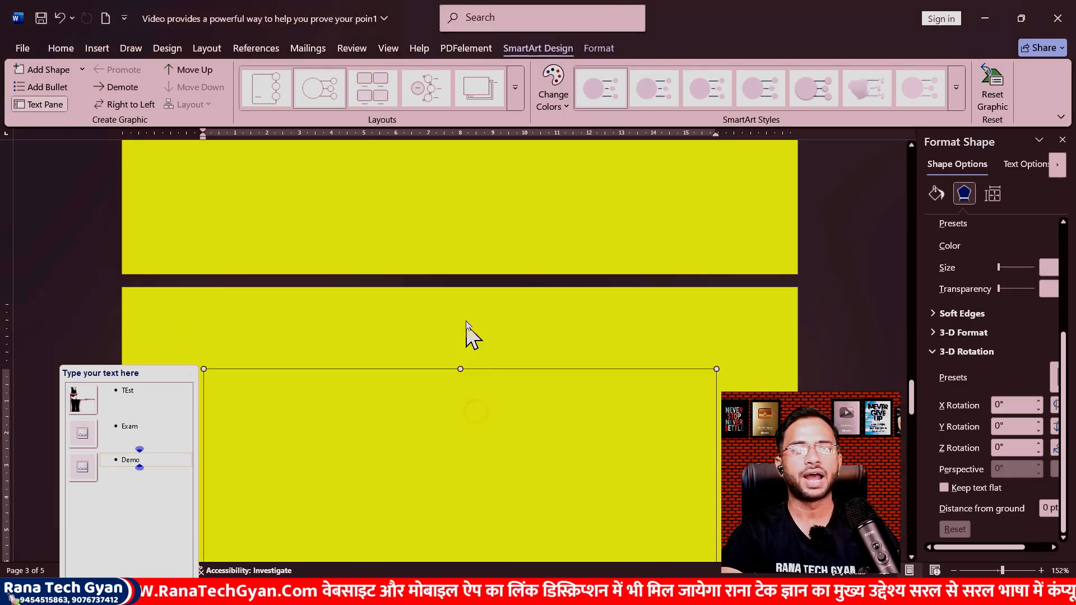
# Step: Change the callout graphic's colours to a different colour scheme
pyautogui.scroll(-4, 476, 337)
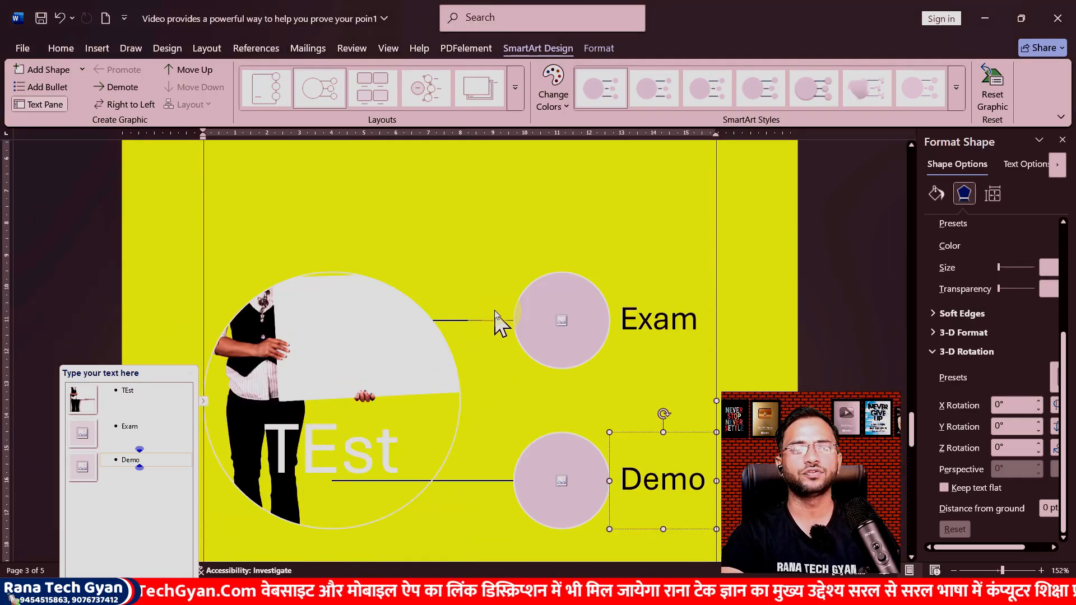
pyautogui.scroll(-3, 540, 313)
pyautogui.scroll(1, 540, 313)
pyautogui.click(314, 325)
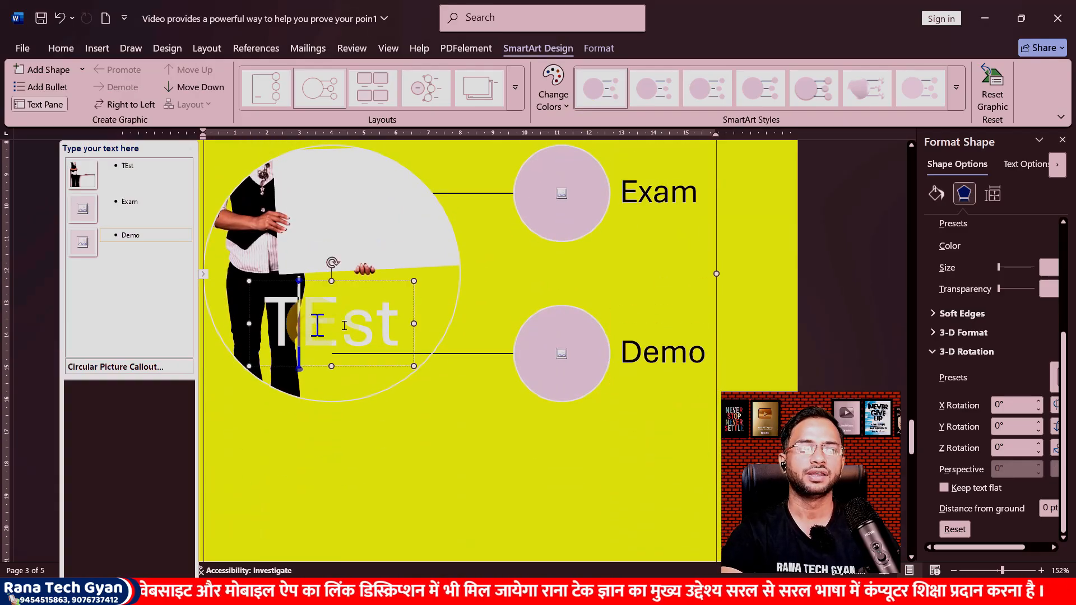
pyautogui.scroll(1, 499, 261)
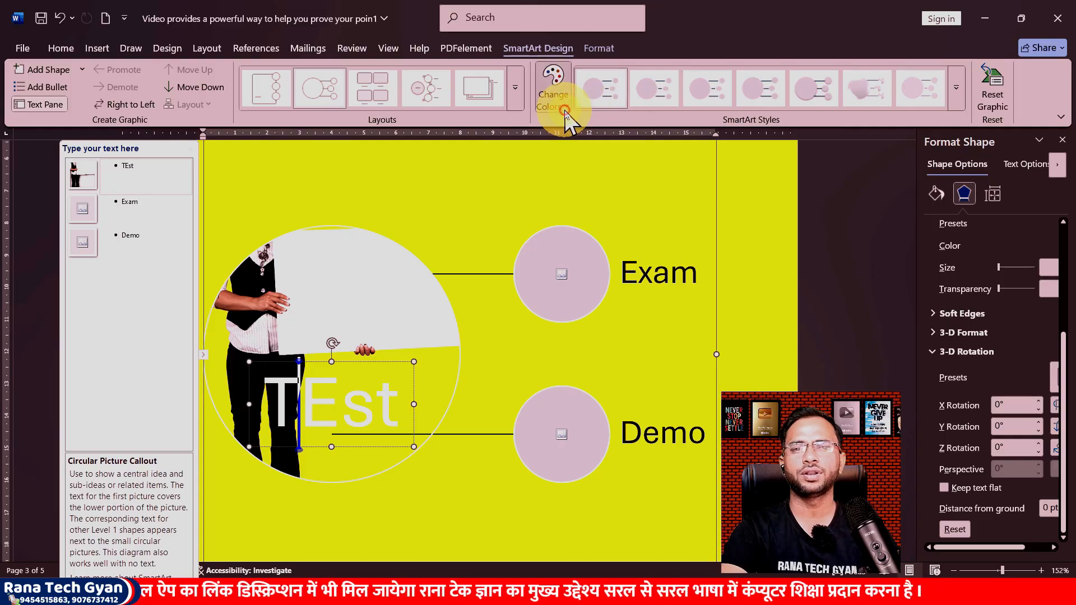
pyautogui.click(553, 95)
pyautogui.click(620, 223)
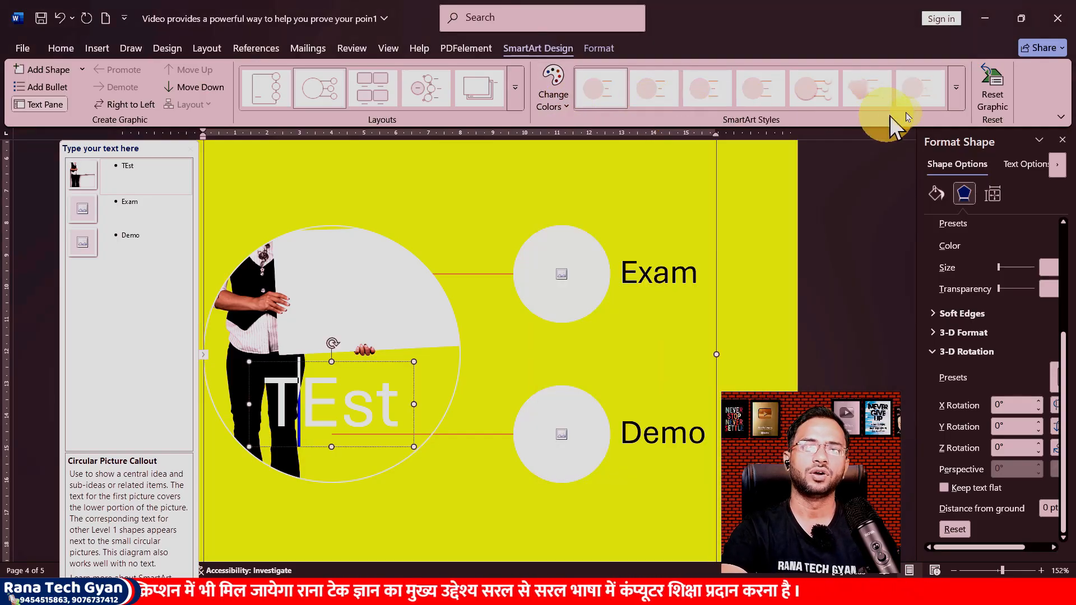
# Step: Apply a 3-D SmartArt style to the callout graphic
pyautogui.click(956, 93)
pyautogui.click(933, 189)
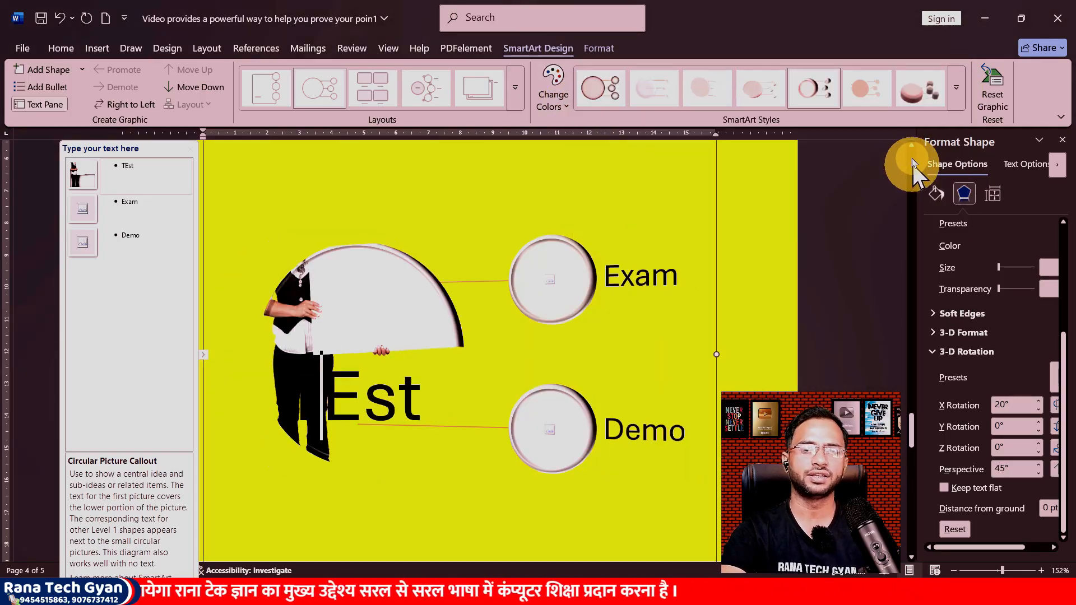
pyautogui.click(945, 94)
pyautogui.click(952, 95)
pyautogui.click(658, 226)
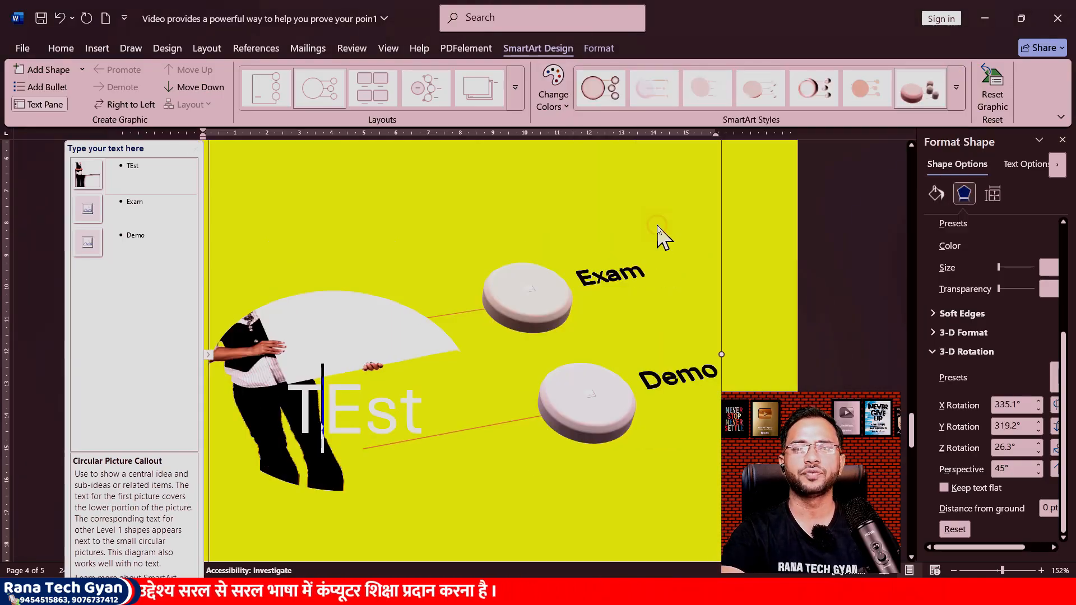
# Step: Select the computer picture and open the picture layout options
pyautogui.click(756, 238)
pyautogui.scroll(8, 531, 221)
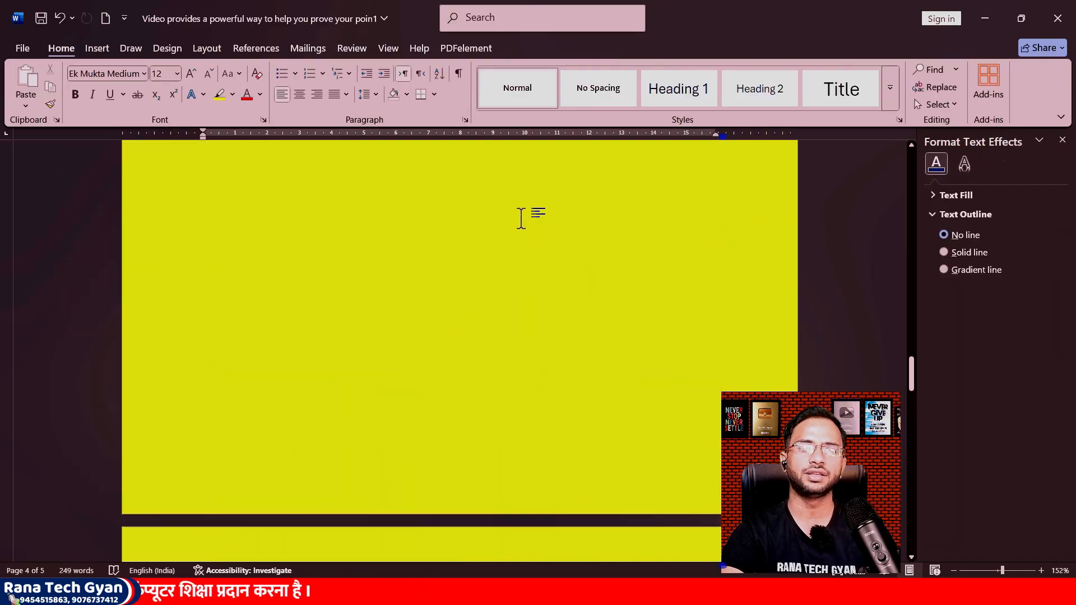
pyautogui.scroll(5, 493, 216)
pyautogui.click(476, 211)
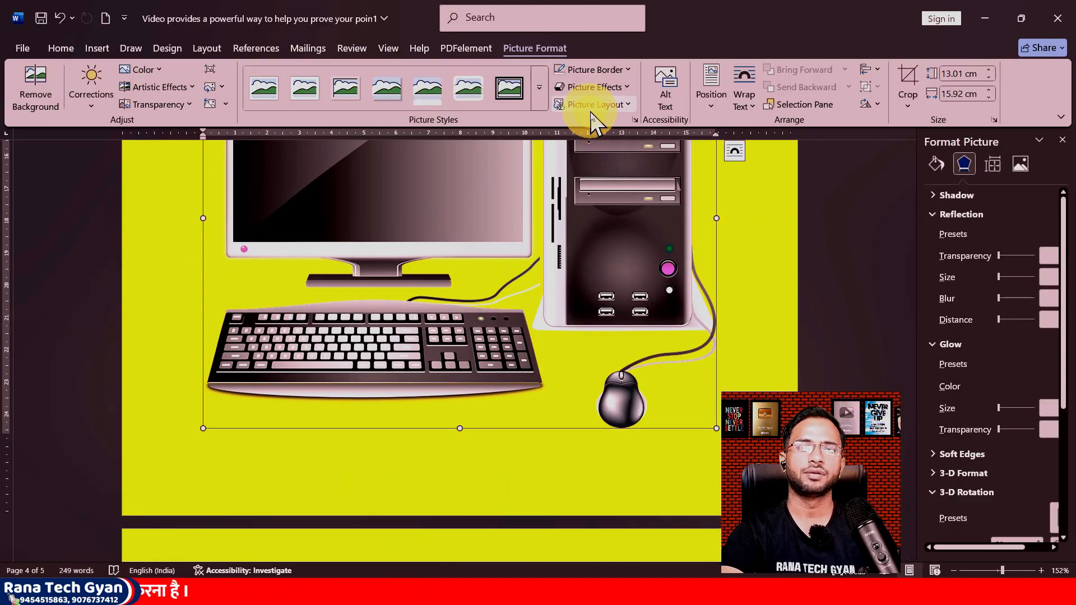
pyautogui.click(626, 105)
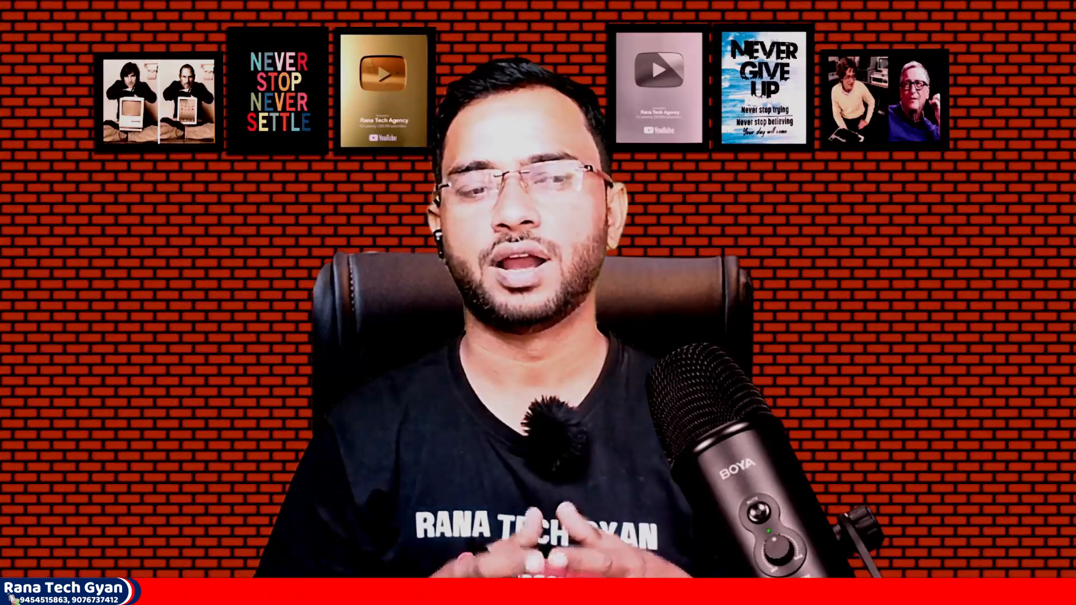